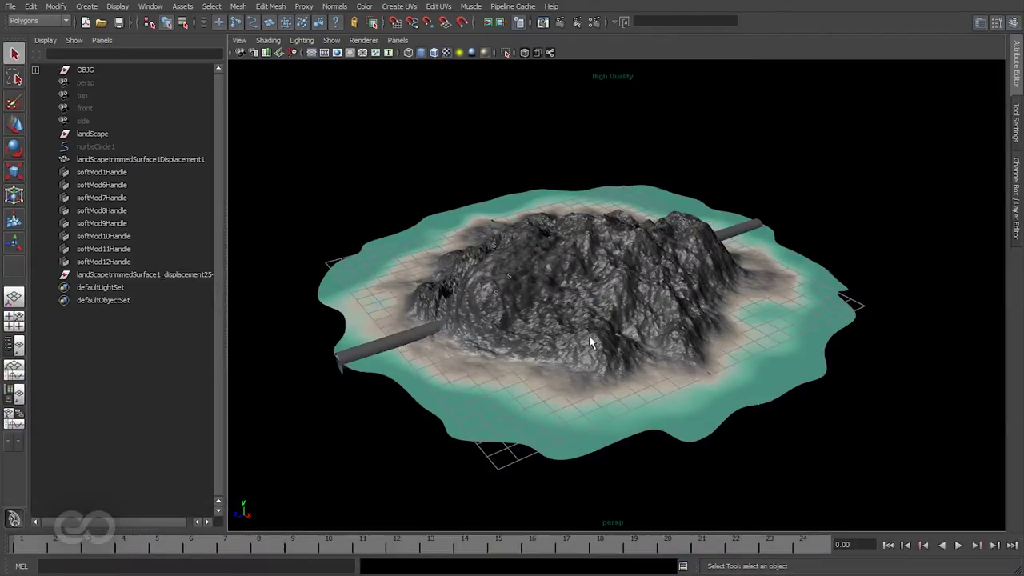
Create a 3D fluid container from the Dynamics menu set's Fluid Effects menu.
{"action": "left_click", "coordinate": [40, 20]}
{"action": "left_click", "coordinate": [56, 98]}
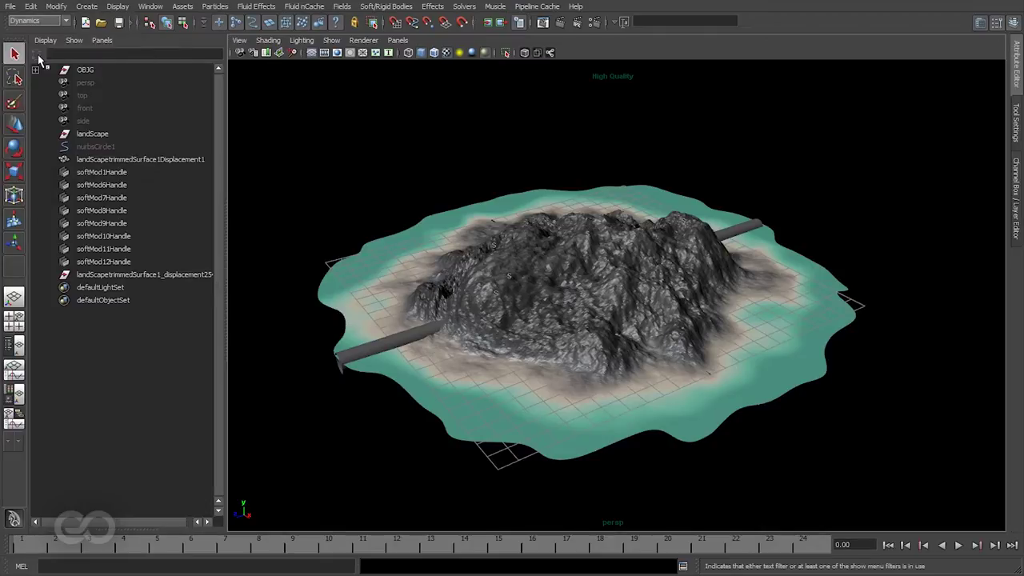
{"action": "left_click", "coordinate": [268, 8]}
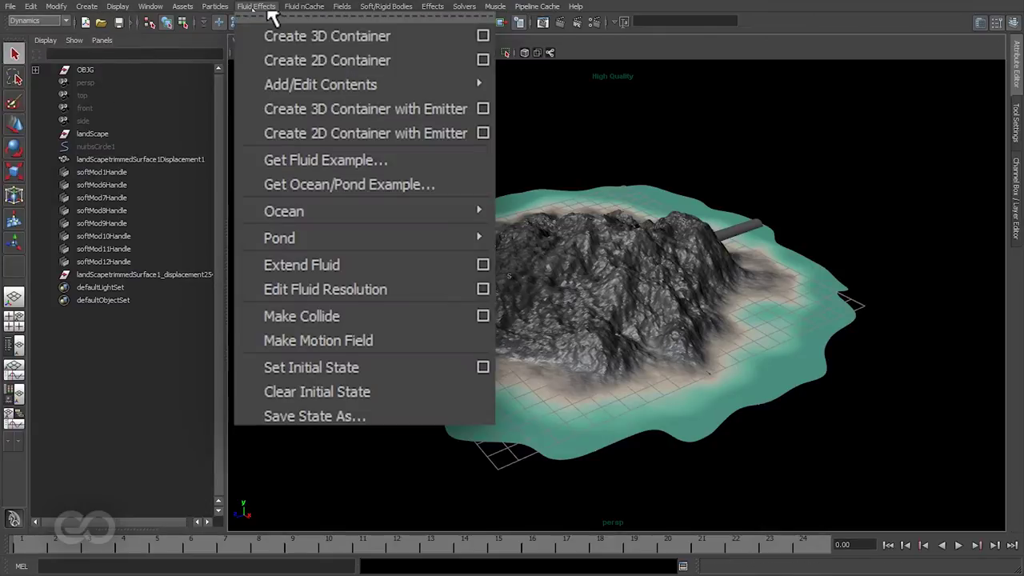
{"action": "left_click", "coordinate": [327, 36]}
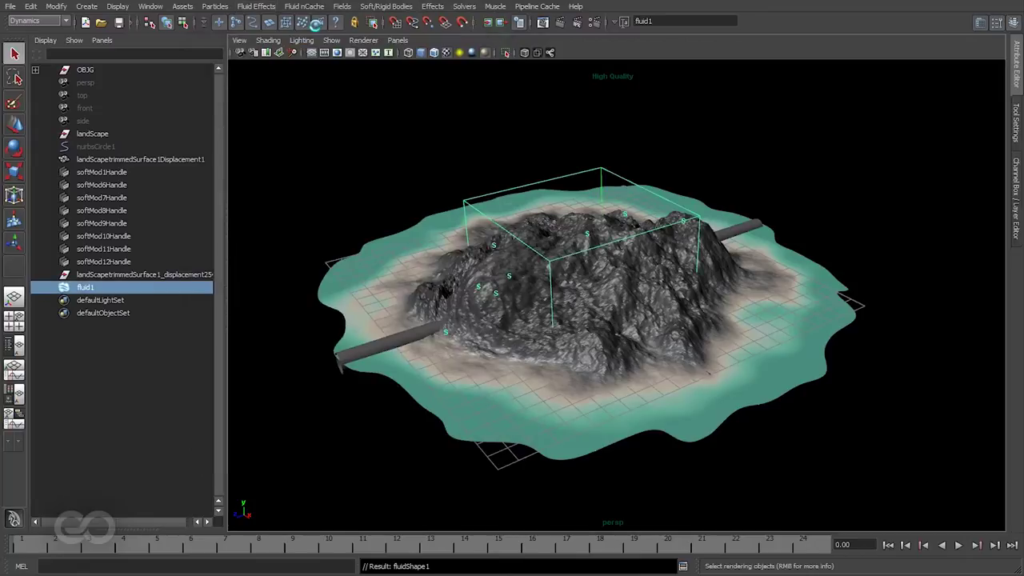
Raise the fluid container high above the island on Y.
{"action": "left_click_drag", "start_coordinate": [680, 279], "coordinate": [686, 263], "text": "alt"}
{"action": "middle_click_drag", "start_coordinate": [528, 320], "coordinate": [507, 344], "text": "alt"}
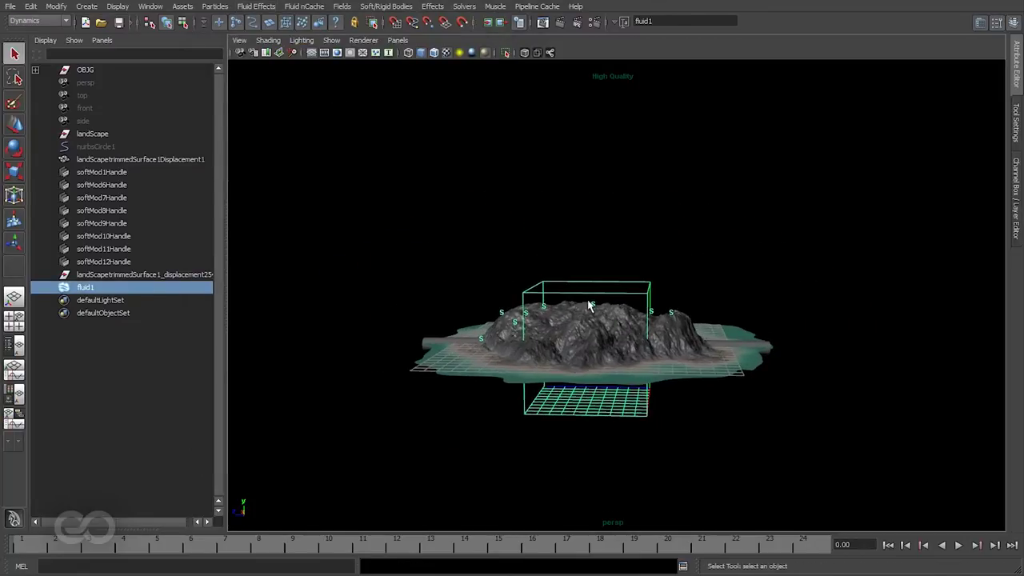
{"action": "key", "text": "w"}
{"action": "mouse_move", "coordinate": [589, 320]}
{"action": "left_mouse_down"}
{"action": "mouse_move", "coordinate": [589, 216]}
{"action": "mouse_move", "coordinate": [550, 209]}
{"action": "mouse_move", "coordinate": [560, 236]}
{"action": "left_mouse_up"}
Turn on textured display and isolate the fluid container, hiding the landscape.
{"action": "left_click", "coordinate": [461, 57]}
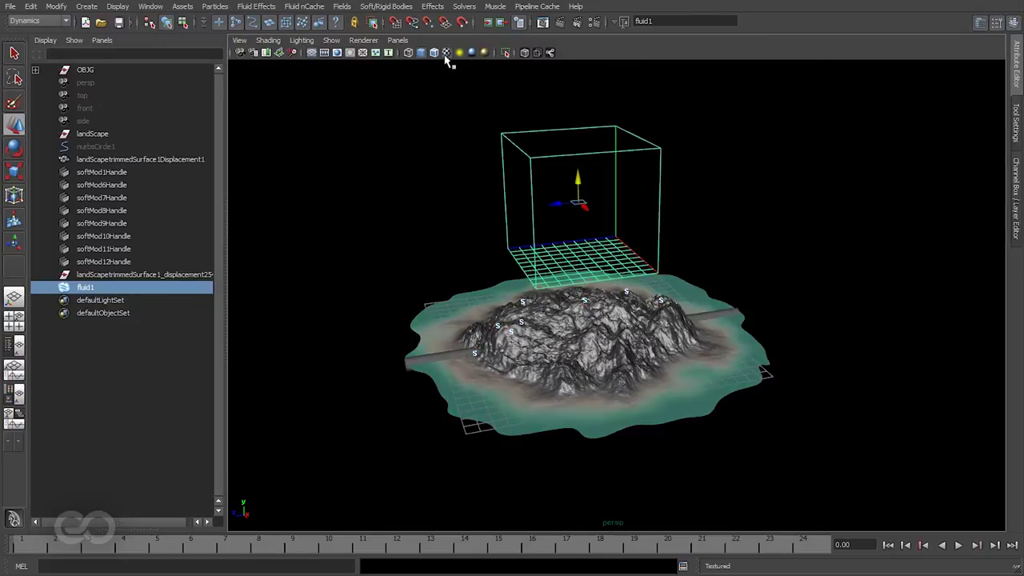
{"action": "left_click", "coordinate": [505, 53]}
{"action": "left_click_drag", "start_coordinate": [528, 240], "coordinate": [512, 256], "text": "alt"}
{"action": "right_click_drag", "start_coordinate": [512, 256], "coordinate": [633, 296], "text": "alt"}
{"action": "left_click_drag", "start_coordinate": [594, 261], "coordinate": [571, 256], "text": "alt"}
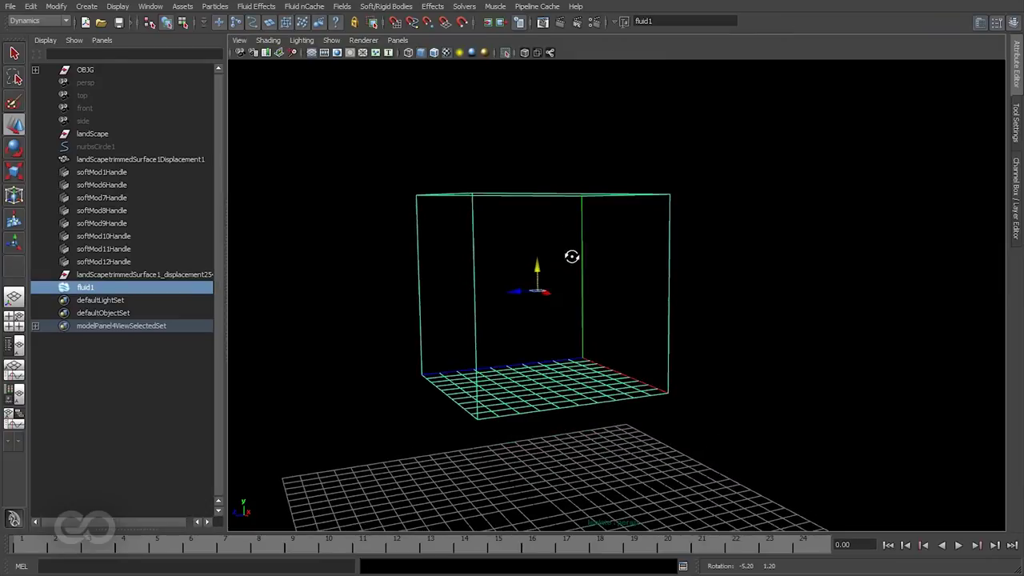
Open fluidShape1 in a floating Attribute Editor and bring up its Presets list.
{"action": "left_click", "coordinate": [1017, 62]}
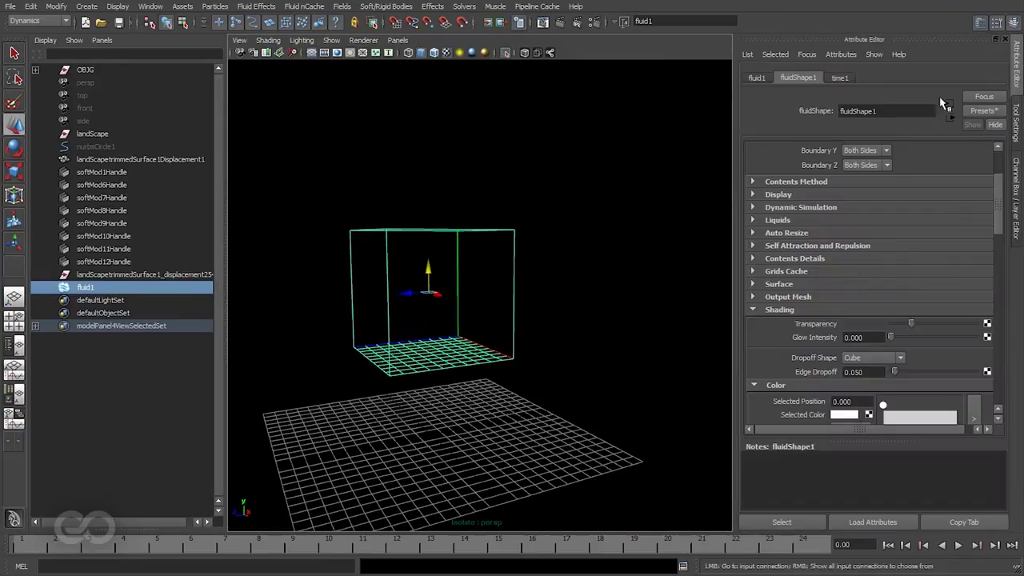
{"action": "left_click", "coordinate": [996, 40]}
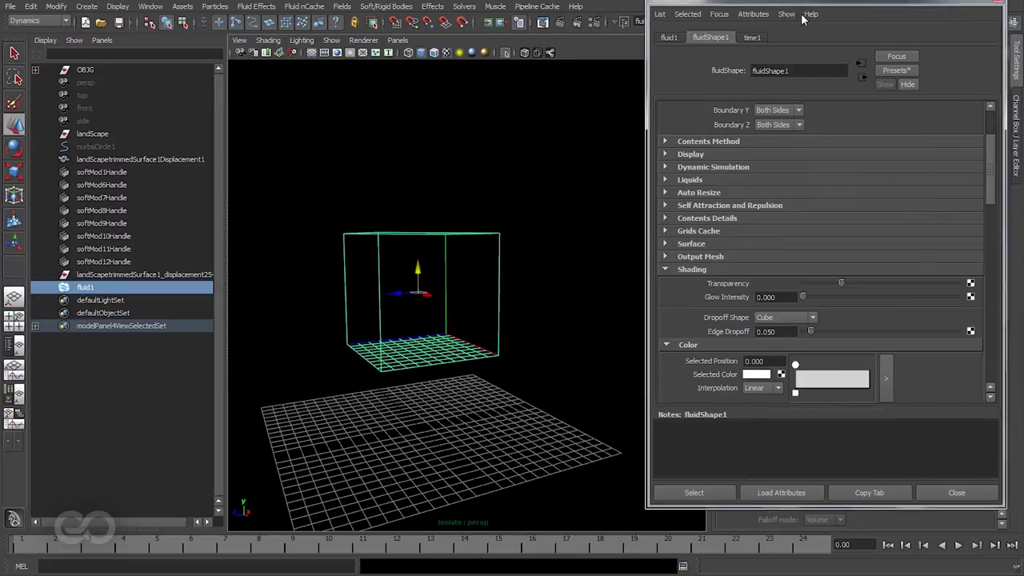
{"action": "left_click_drag", "start_coordinate": [824, 8], "coordinate": [439, 46]}
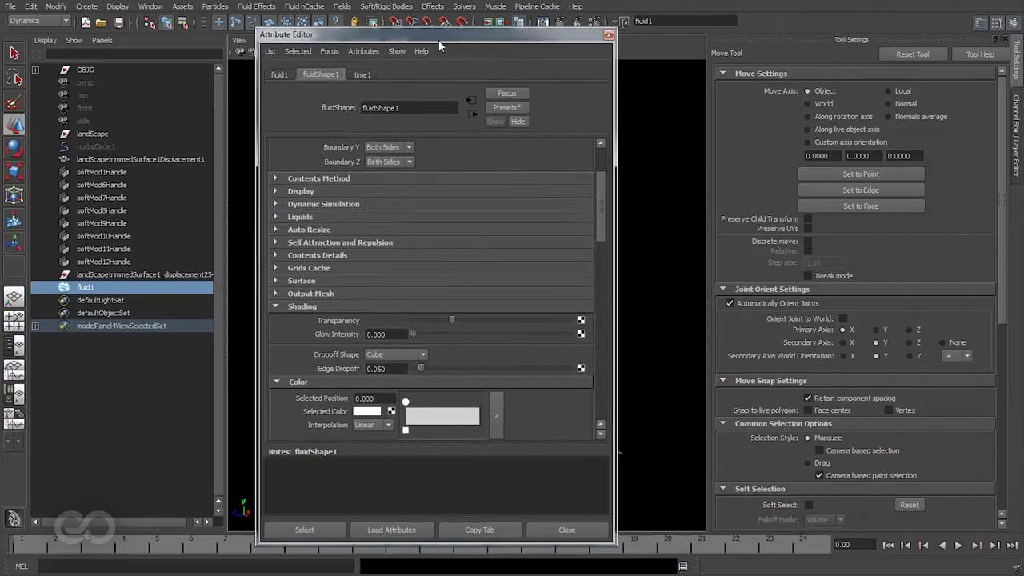
{"action": "left_click", "coordinate": [514, 110]}
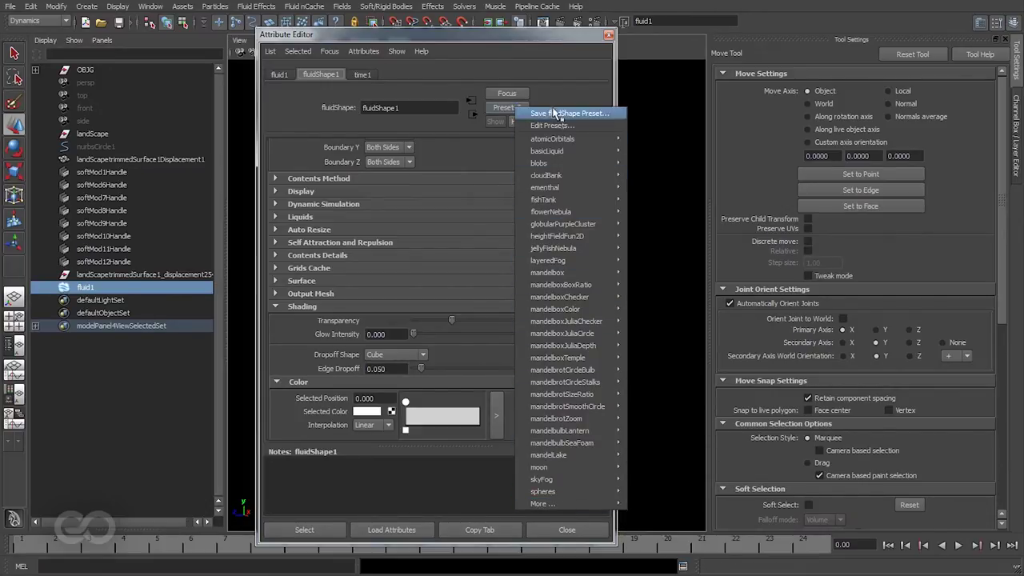
Replace the fluid settings with the cloudBank preset and dock the Attribute Editor.
{"action": "mouse_move", "coordinate": [560, 175]}
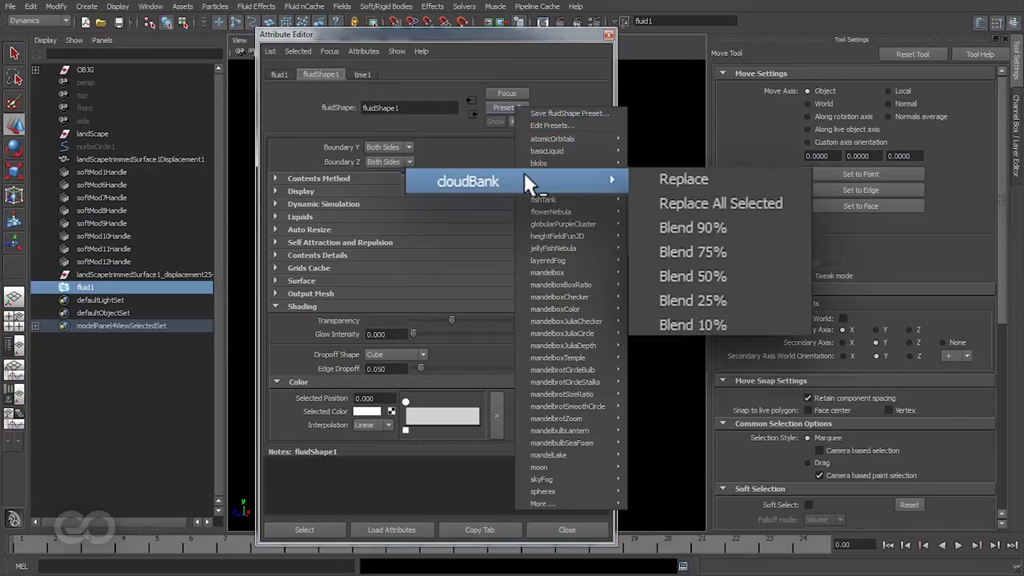
{"action": "left_click", "coordinate": [652, 172]}
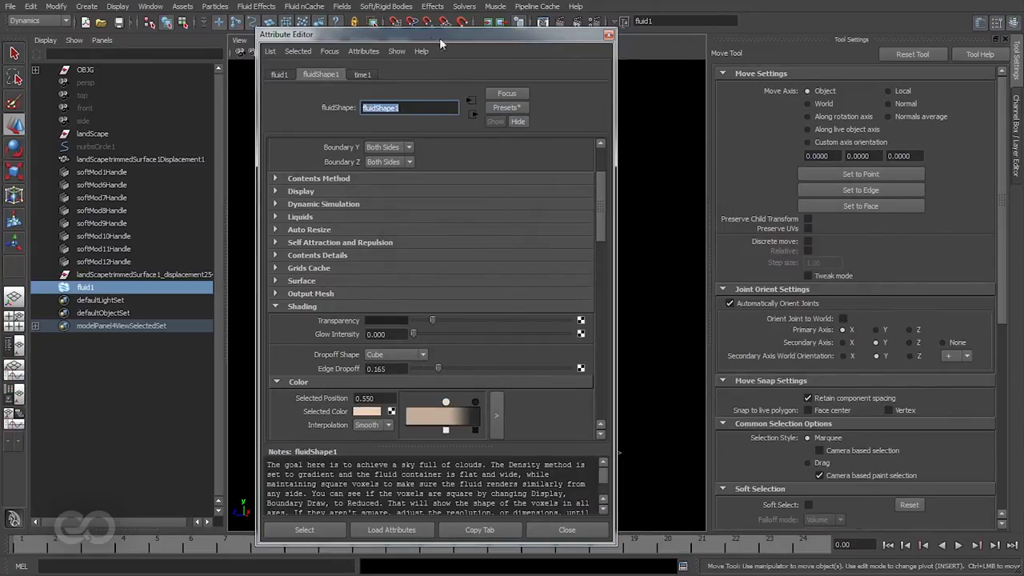
{"action": "left_click_drag", "start_coordinate": [439, 38], "coordinate": [790, 34]}
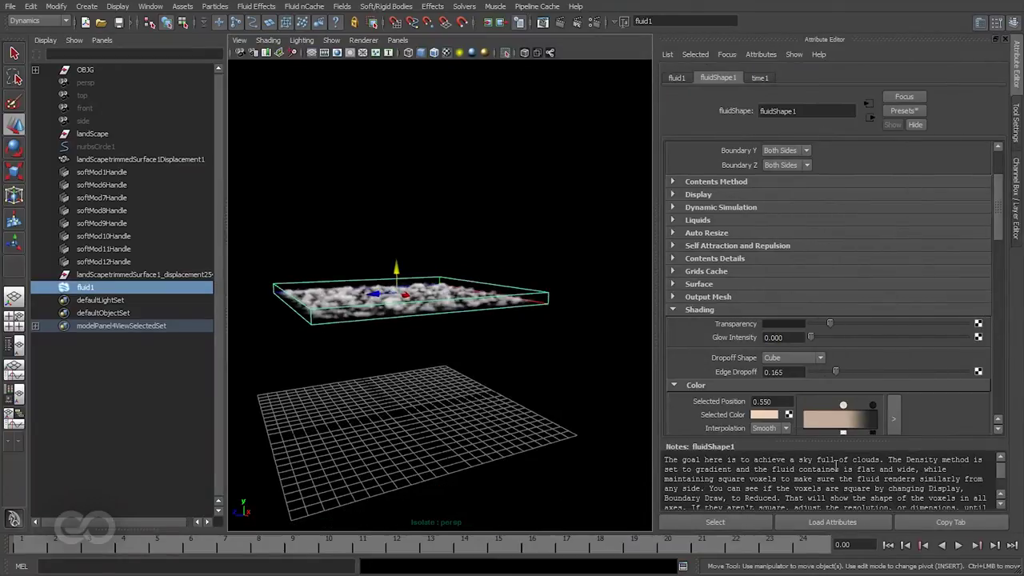
{"action": "left_click_drag", "start_coordinate": [667, 460], "coordinate": [811, 460]}
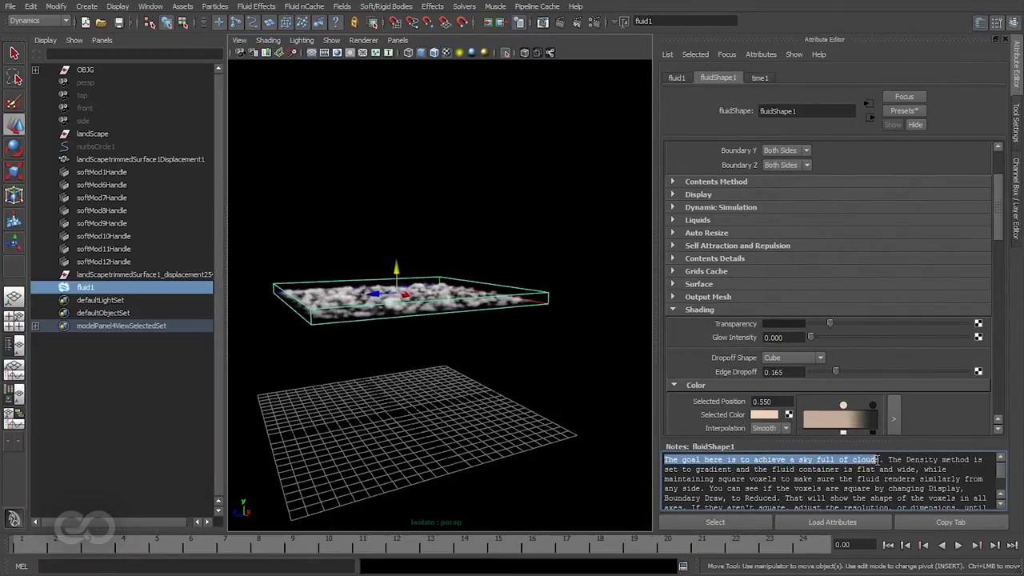
{"action": "left_click", "coordinate": [379, 428]}
{"action": "left_click_drag", "start_coordinate": [379, 427], "coordinate": [309, 307], "text": "alt"}
Hide the viewport grid, reselect fluid1 and enable Keep Voxels Square.
{"action": "left_click", "coordinate": [311, 53]}
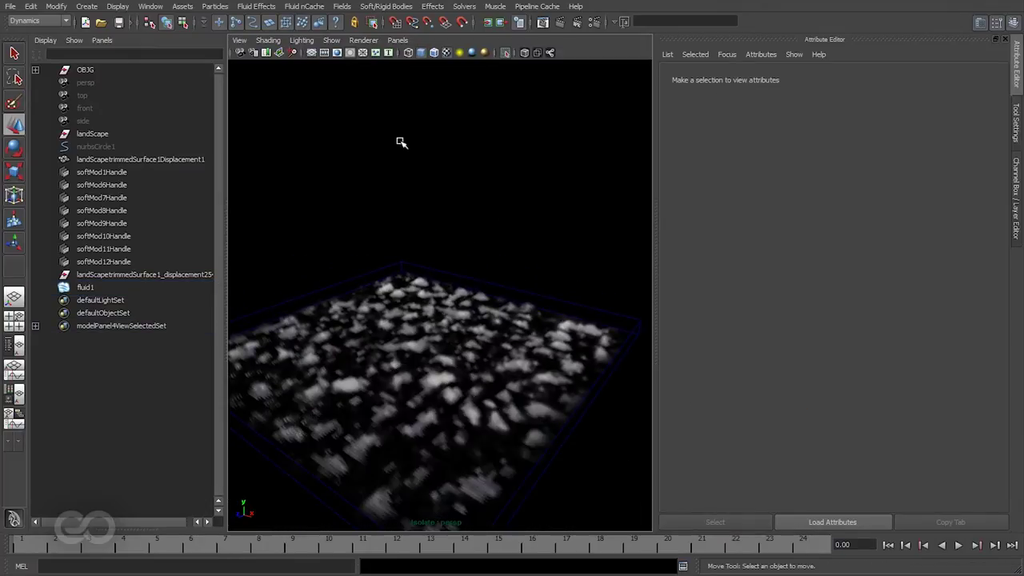
{"action": "left_click", "coordinate": [531, 301]}
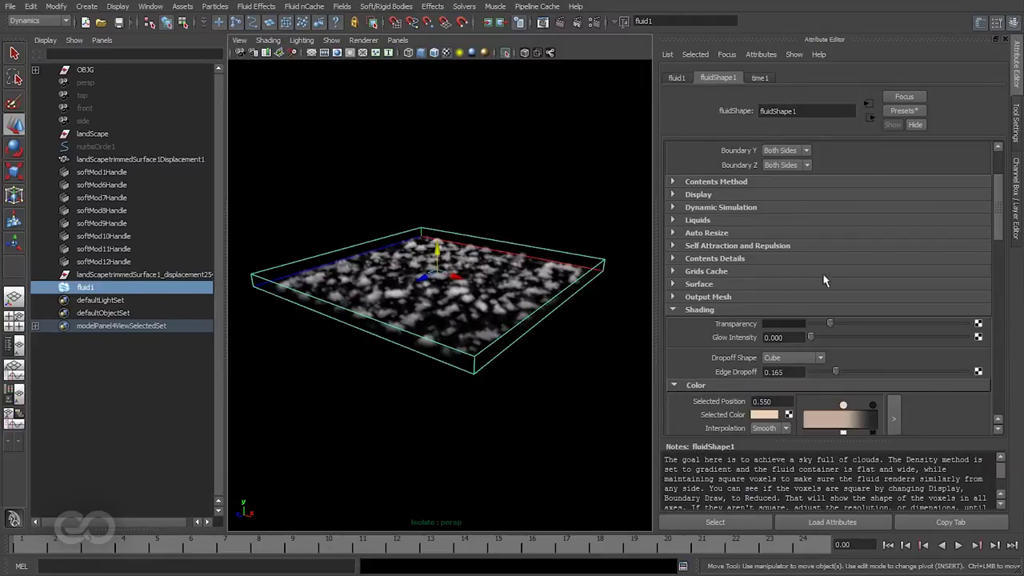
{"action": "scroll", "coordinate": [816, 308], "scroll_direction": "up", "scroll_amount": 3}
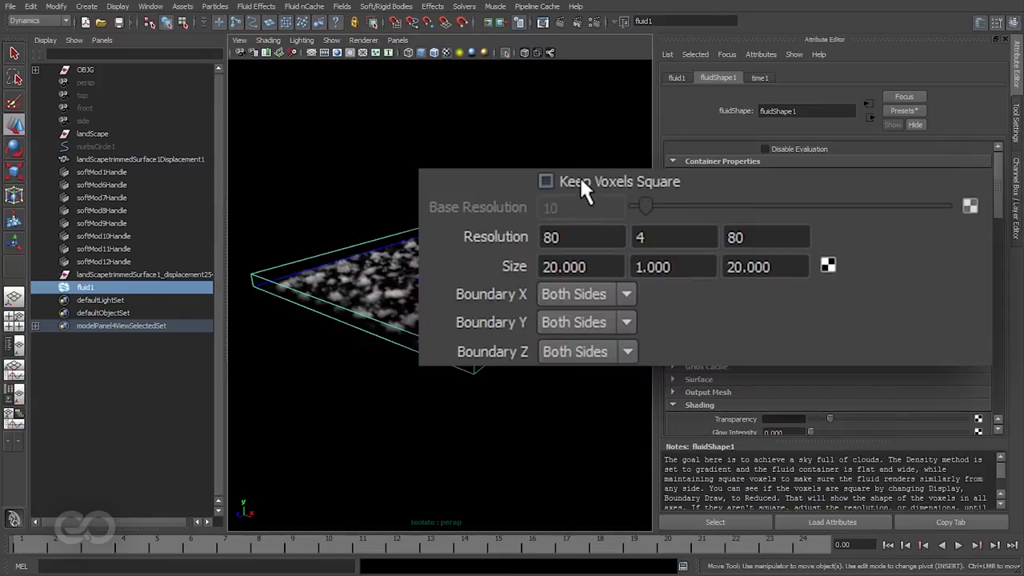
{"action": "left_click", "coordinate": [581, 183]}
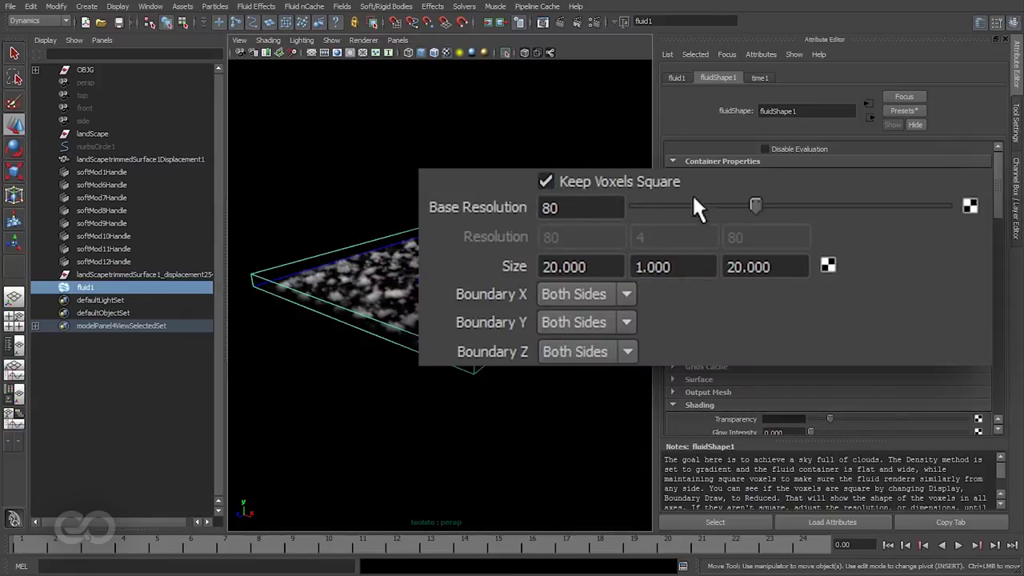
Set the container Size Y to 2 and scroll down to the Textures section.
{"action": "double_click", "coordinate": [690, 268]}
{"action": "type", "text": "2"}
{"action": "key", "text": "Return"}
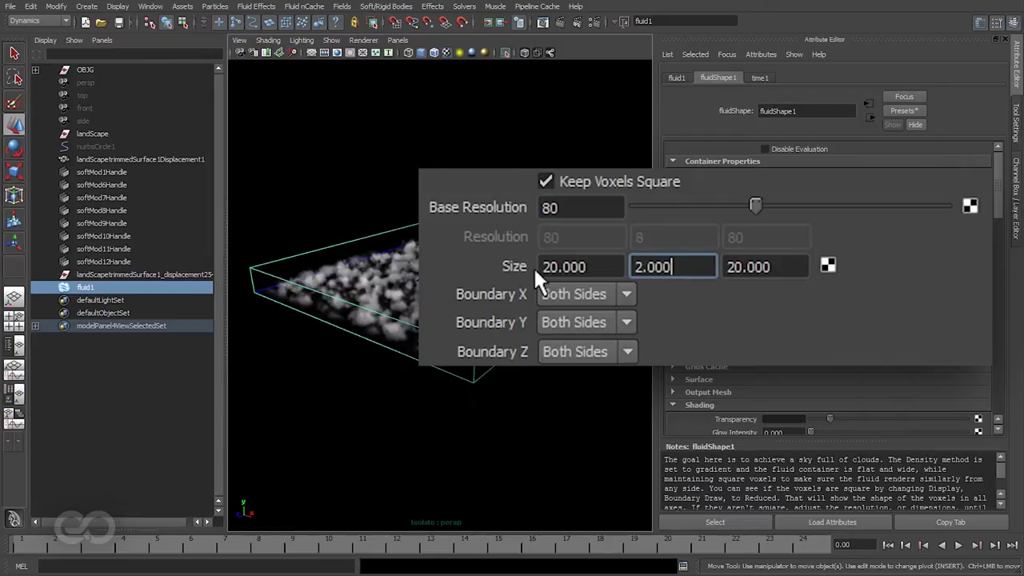
{"action": "key", "text": "Return"}
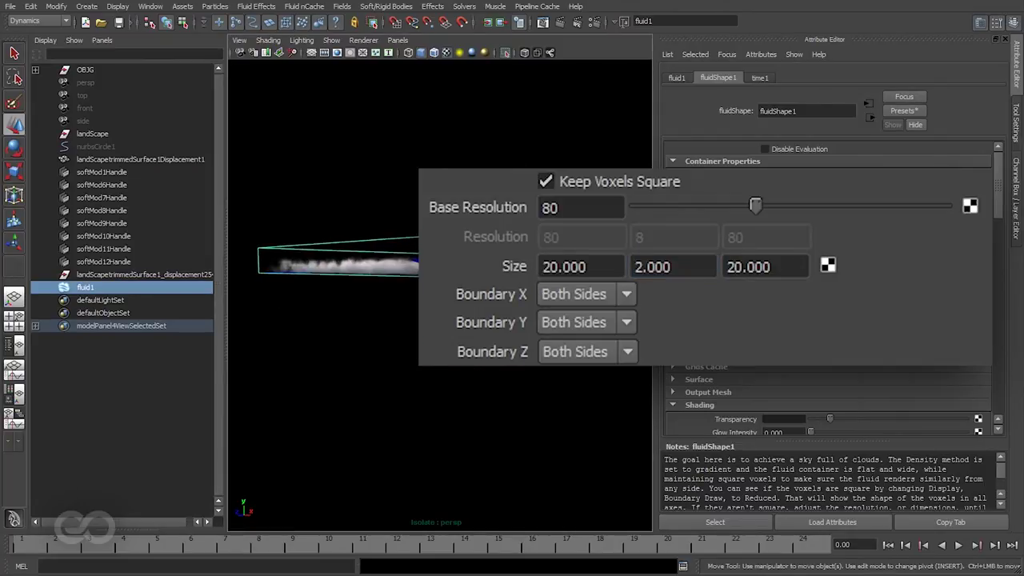
{"action": "left_click_drag", "start_coordinate": [479, 304], "coordinate": [520, 323], "text": "alt"}
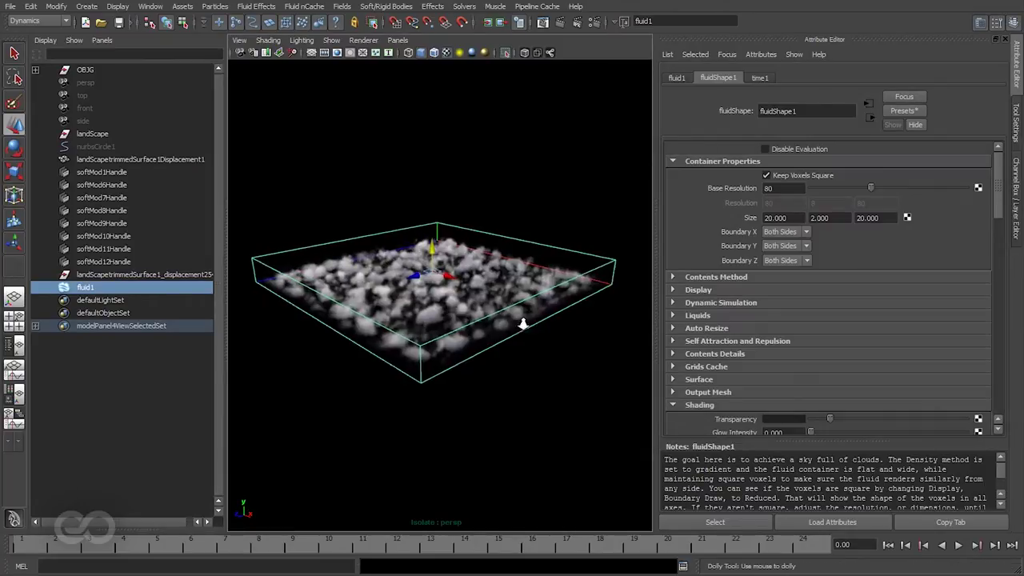
{"action": "scroll", "coordinate": [459, 370], "scroll_direction": "up", "scroll_amount": 3}
{"action": "left_click_drag", "start_coordinate": [459, 370], "coordinate": [430, 355], "text": "alt"}
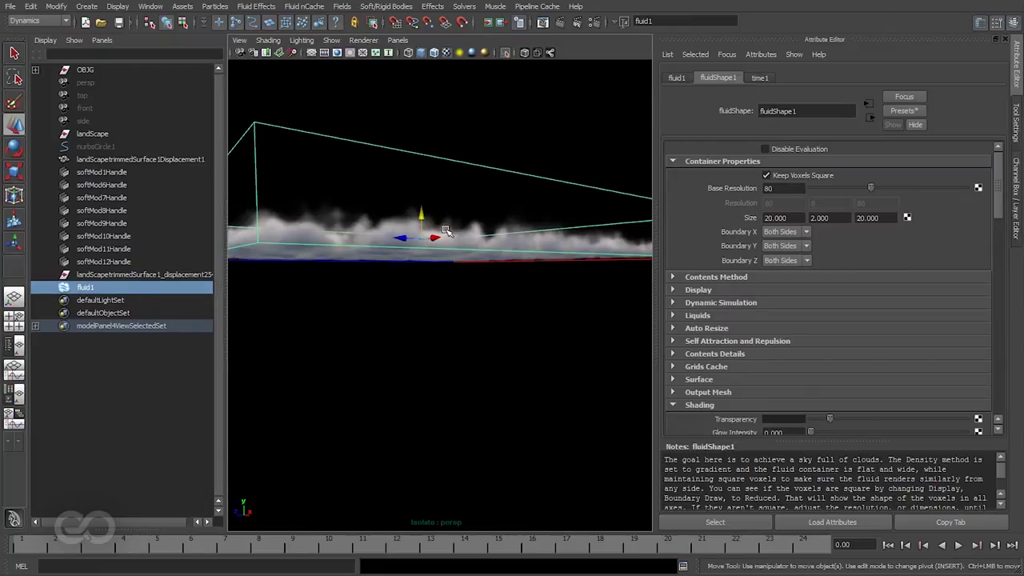
{"action": "left_click_drag", "start_coordinate": [423, 301], "coordinate": [429, 313], "text": "alt"}
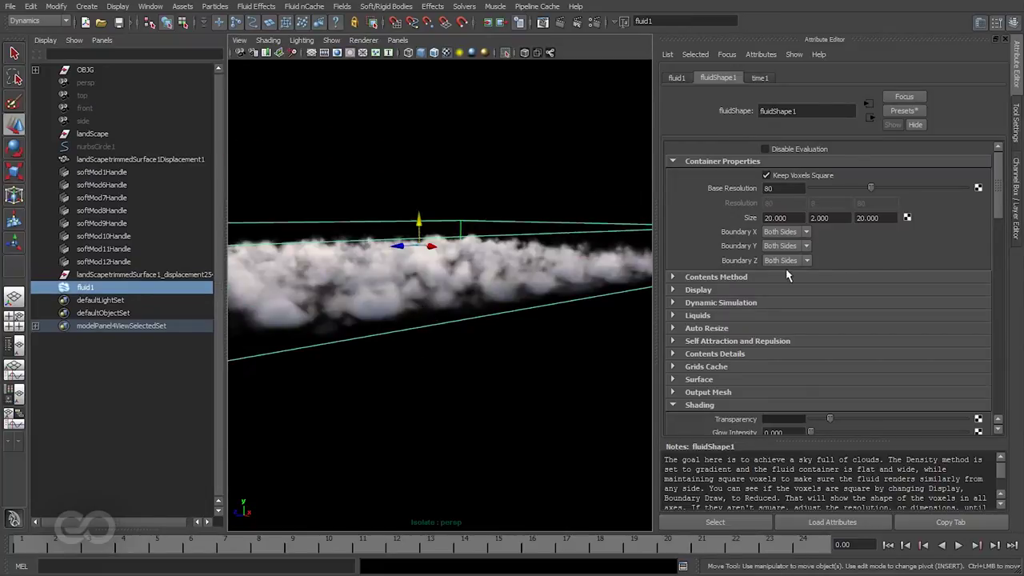
{"action": "scroll", "coordinate": [787, 274], "scroll_direction": "down", "scroll_amount": 6}
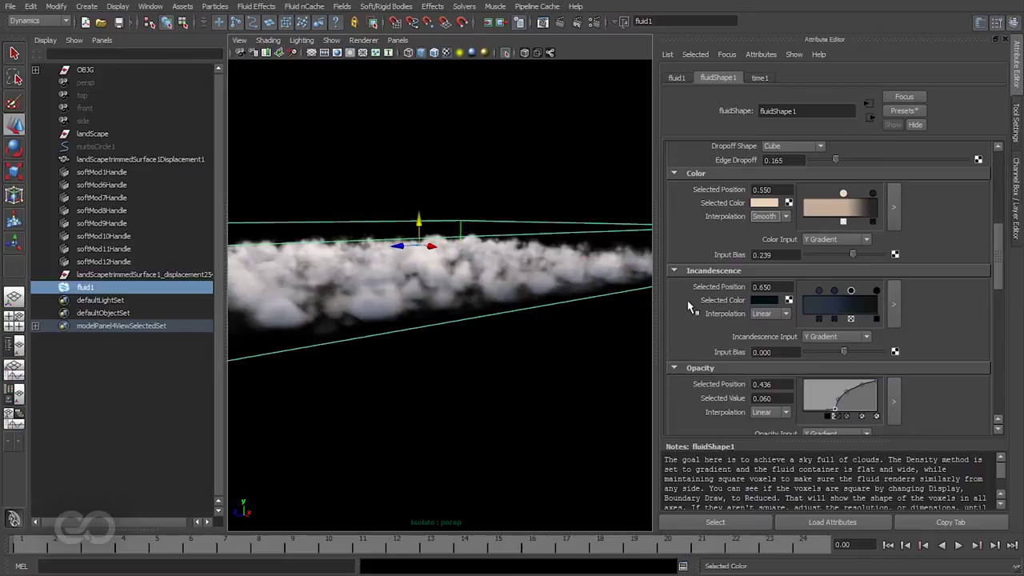
{"action": "scroll", "coordinate": [689, 301], "scroll_direction": "down", "scroll_amount": 8}
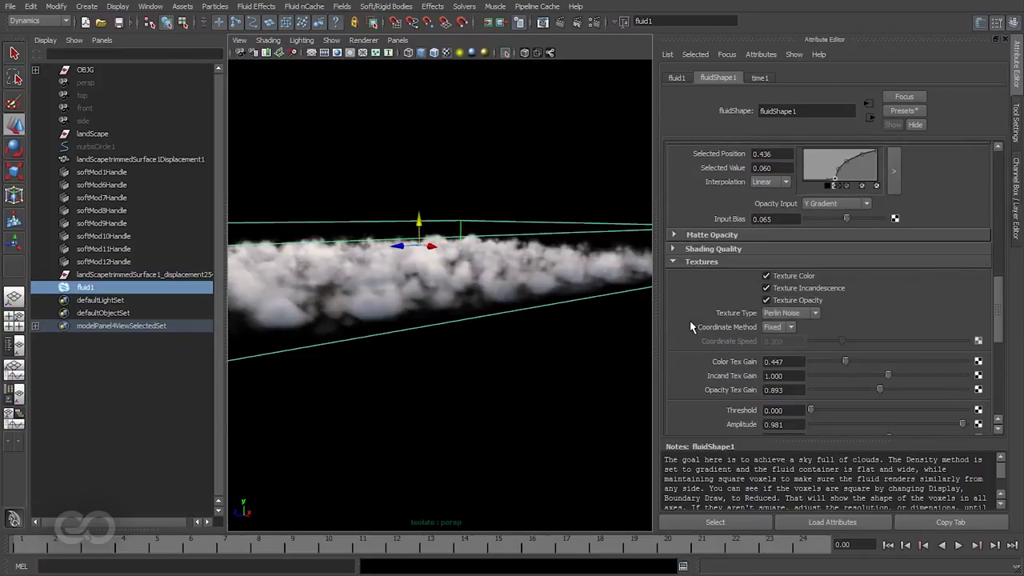
{"action": "scroll", "coordinate": [693, 328], "scroll_direction": "down", "scroll_amount": 3}
{"action": "scroll", "coordinate": [752, 350], "scroll_direction": "down", "scroll_amount": 1}
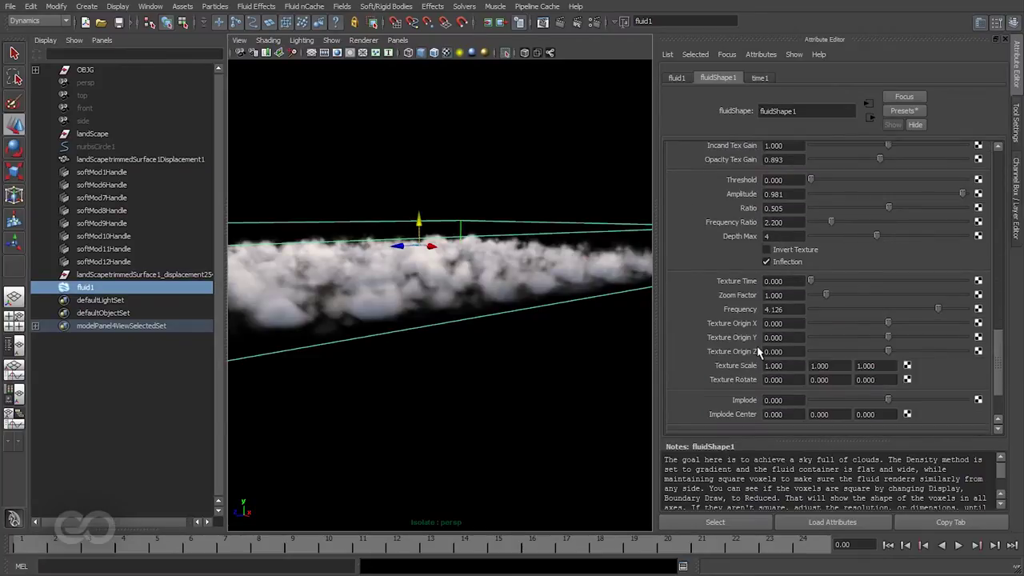
Set the cloud Texture Scale to 4, 4, 4.
{"action": "double_click", "coordinate": [792, 367]}
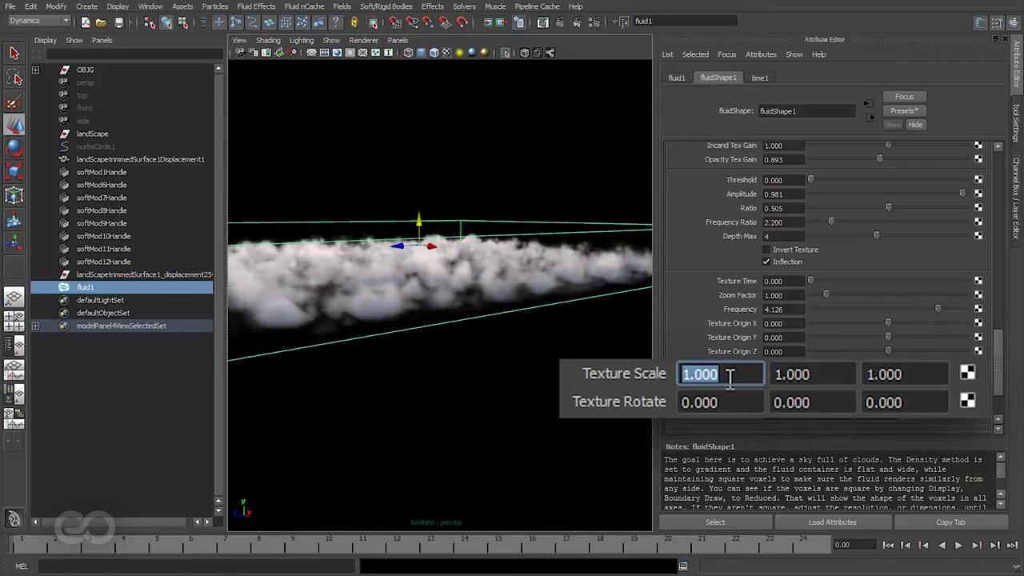
{"action": "type", "text": "4"}
{"action": "key", "text": "Tab"}
{"action": "type", "text": "4"}
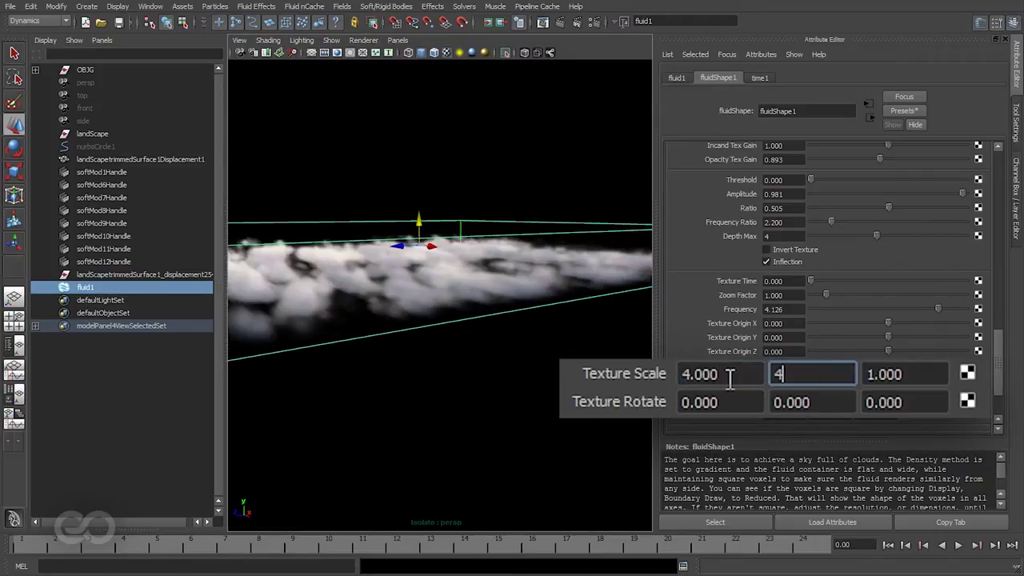
{"action": "key", "text": "Tab"}
{"action": "type", "text": "4"}
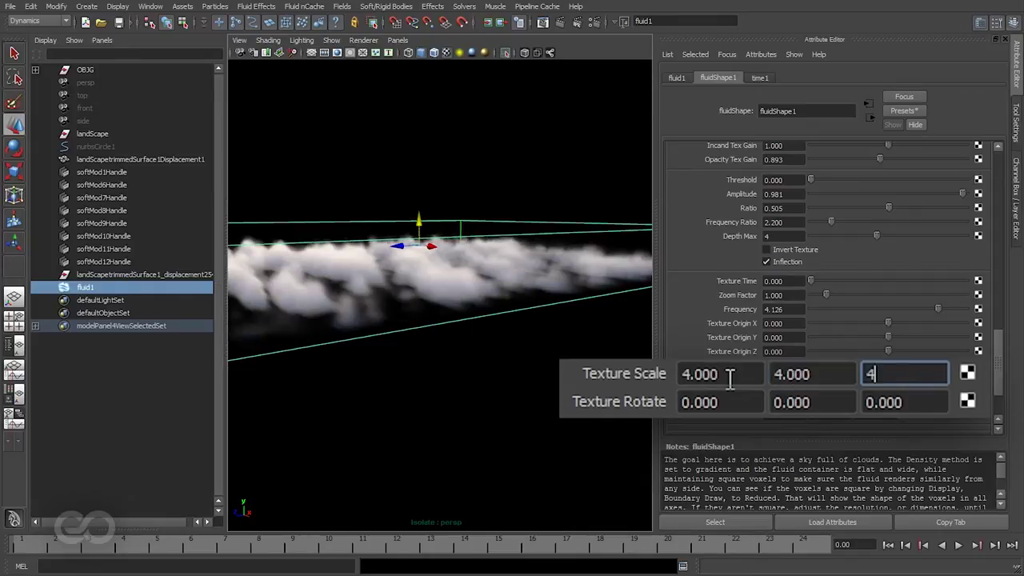
{"action": "key", "text": "Return"}
{"action": "left_click_drag", "start_coordinate": [376, 296], "coordinate": [428, 352], "text": "alt"}
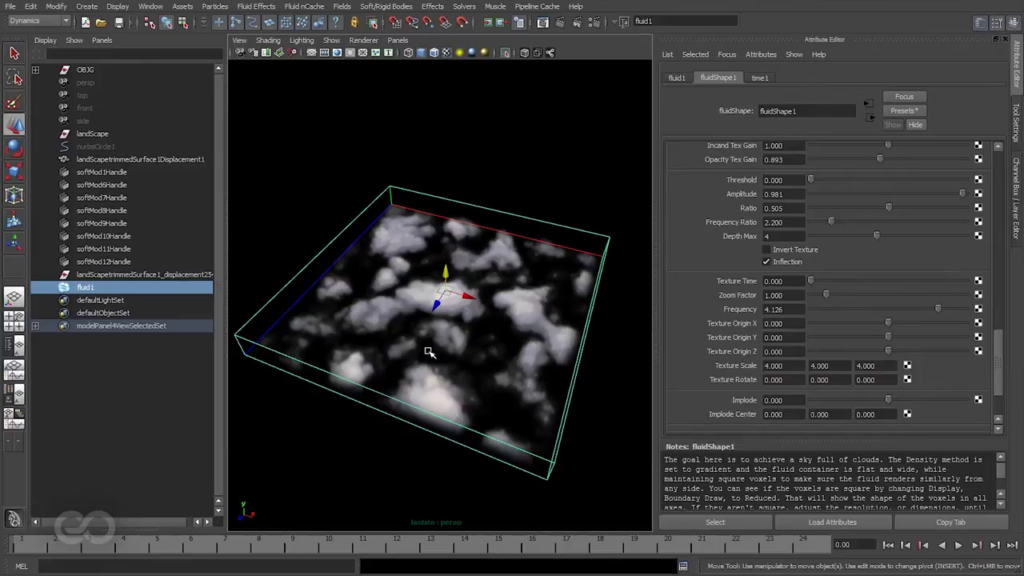
Show the island again and scale fluid1 up uniformly over it.
{"action": "left_click", "coordinate": [505, 53]}
{"action": "left_click_drag", "start_coordinate": [520, 207], "coordinate": [448, 164], "text": "alt"}
{"action": "key", "text": "r"}
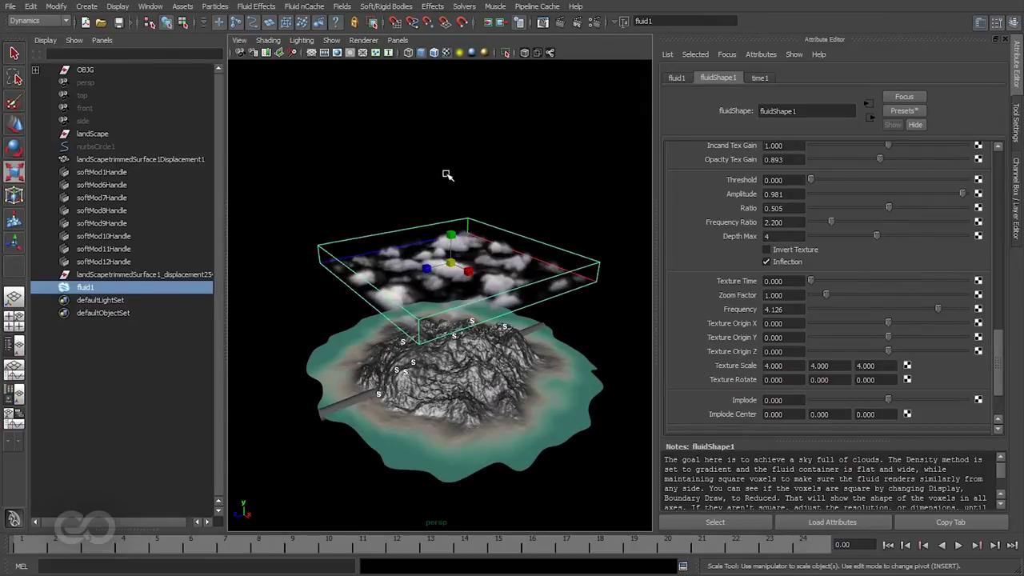
{"action": "middle_click_drag", "start_coordinate": [446, 174], "coordinate": [543, 200]}
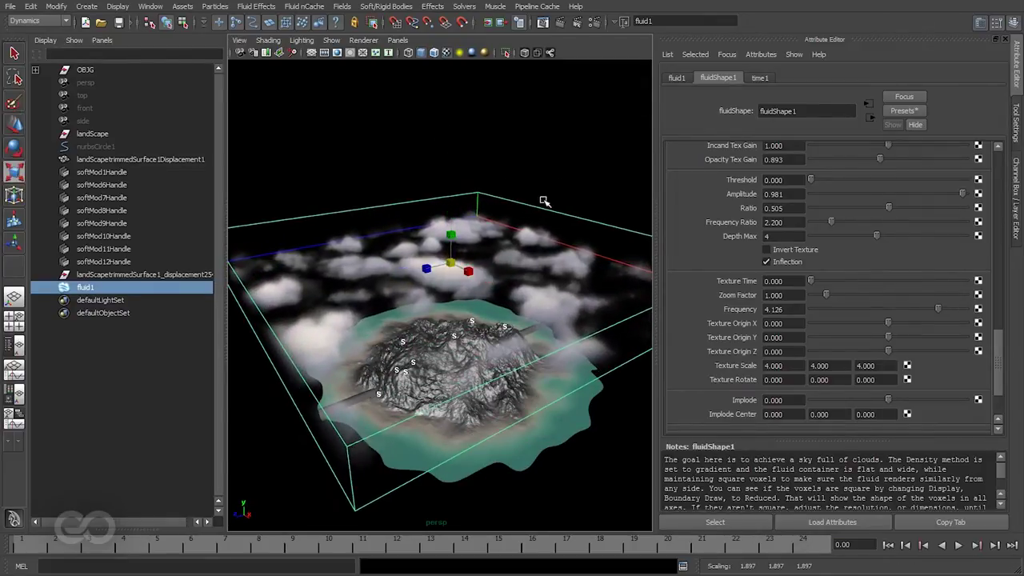
{"action": "left_click_drag", "start_coordinate": [543, 200], "coordinate": [419, 250], "text": "alt"}
{"action": "key", "text": "w"}
Set the container Size Y to 1.
{"action": "scroll", "coordinate": [800, 284], "scroll_direction": "up", "scroll_amount": 15}
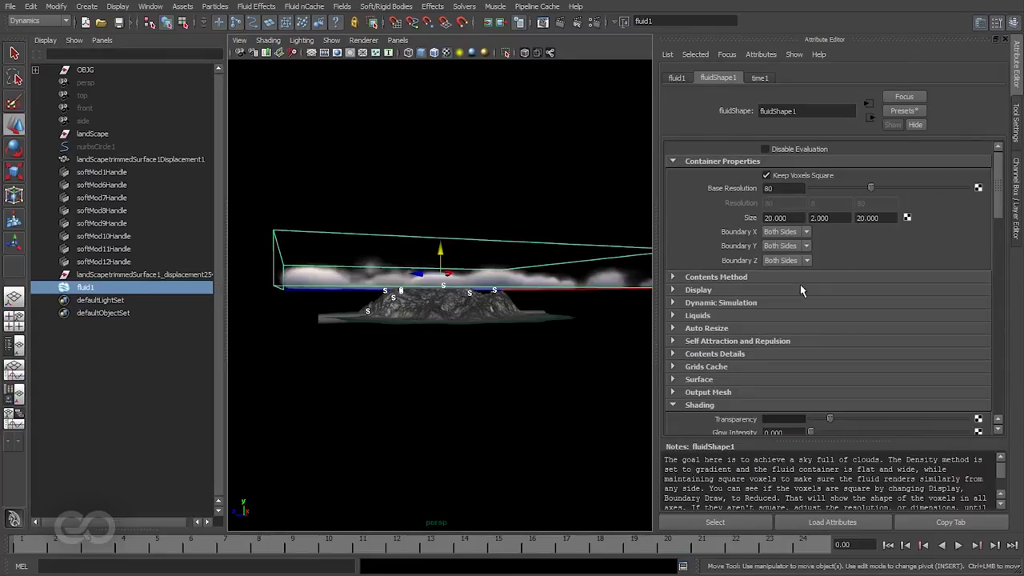
{"action": "double_click", "coordinate": [831, 216]}
{"action": "type", "text": "1"}
{"action": "key", "text": "Return"}
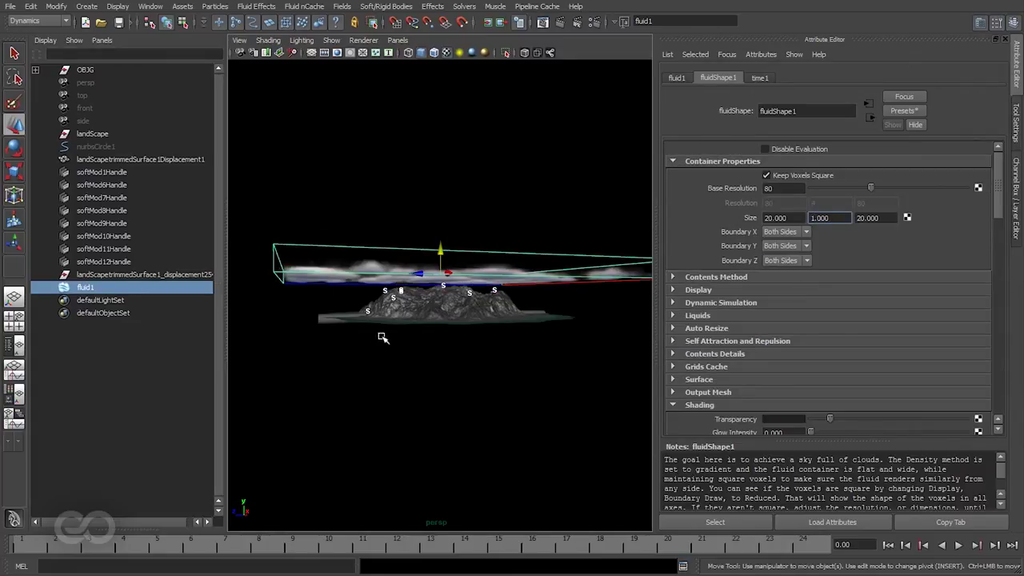
{"action": "left_click_drag", "start_coordinate": [444, 251], "coordinate": [435, 288], "text": "alt"}
Select softMod8Handle in the Outliner and move it up to raise the central peak.
{"action": "left_click", "coordinate": [475, 409]}
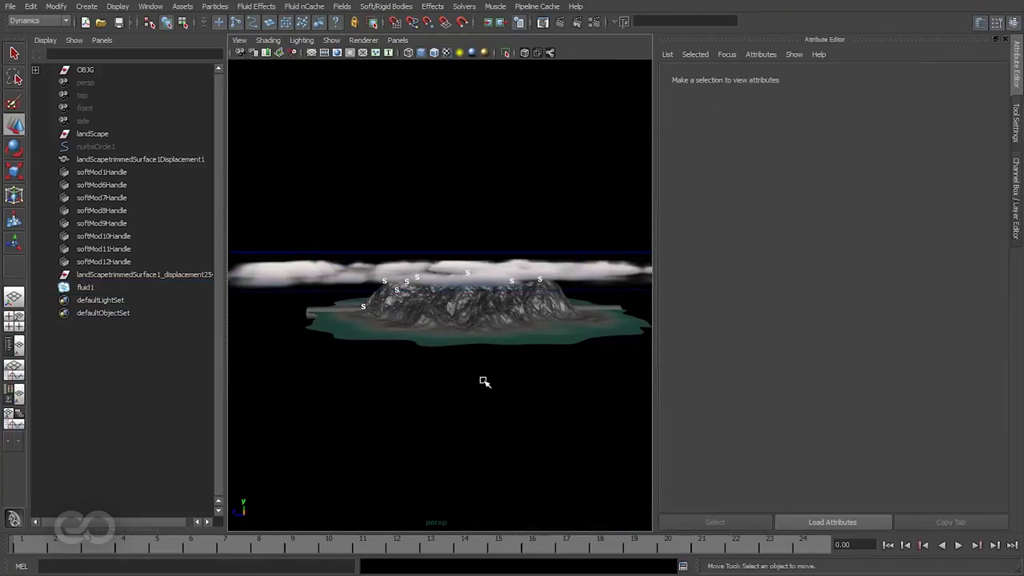
{"action": "left_click_drag", "start_coordinate": [485, 381], "coordinate": [451, 390], "text": "alt"}
{"action": "scroll", "coordinate": [451, 390], "scroll_direction": "up", "scroll_amount": 5}
{"action": "left_click_drag", "start_coordinate": [486, 297], "coordinate": [462, 363], "text": "alt"}
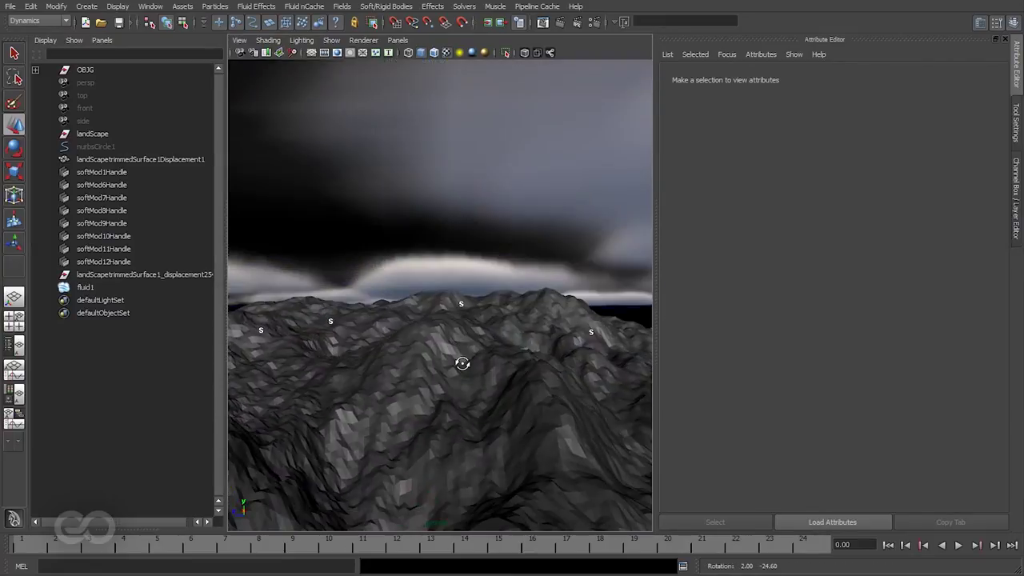
{"action": "left_click", "coordinate": [105, 211]}
{"action": "scroll", "coordinate": [451, 257], "scroll_direction": "down", "scroll_amount": 5}
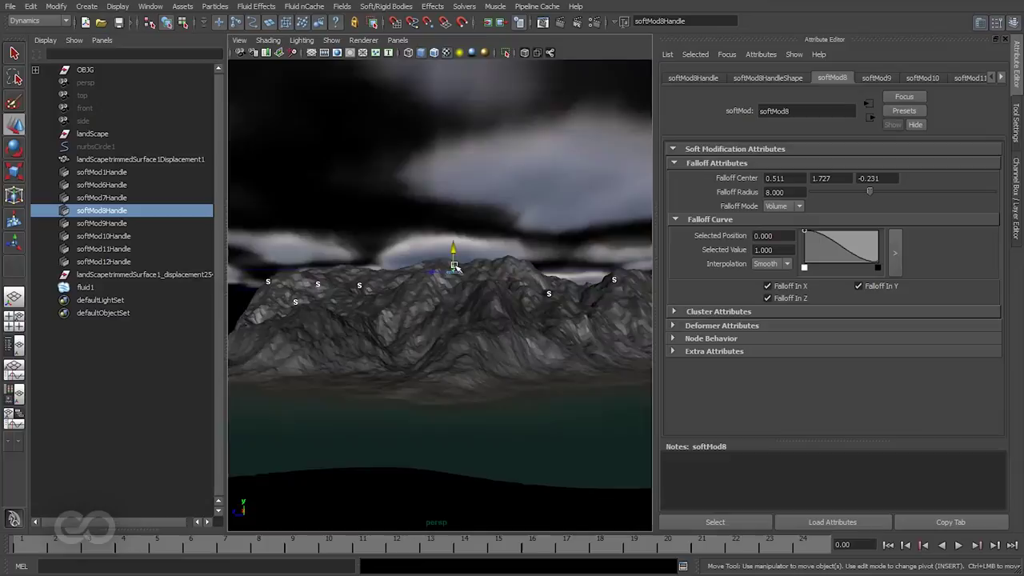
{"action": "left_click_drag", "start_coordinate": [453, 267], "coordinate": [459, 242]}
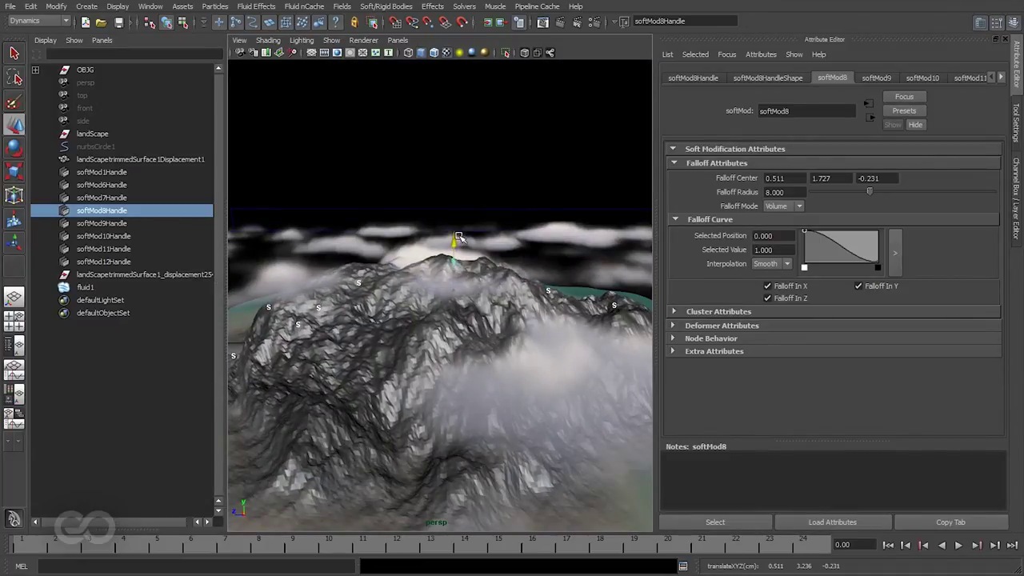
{"action": "left_click_drag", "start_coordinate": [550, 332], "coordinate": [547, 280], "text": "alt"}
{"action": "left_click", "coordinate": [464, 217]}
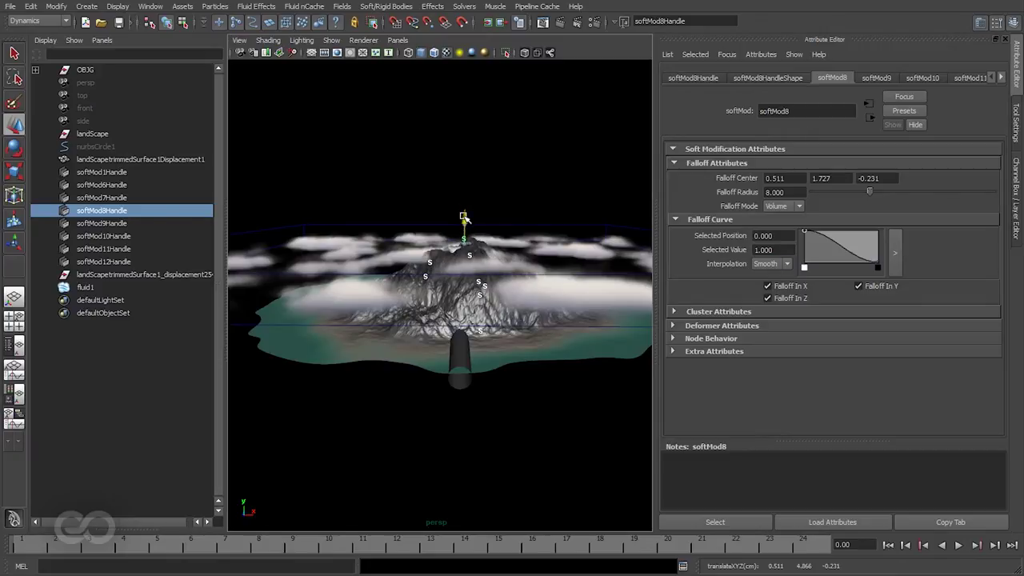
{"action": "mouse_move", "coordinate": [464, 214]}
{"action": "left_mouse_down", "text": "alt"}
{"action": "mouse_move", "coordinate": [477, 358]}
{"action": "mouse_move", "coordinate": [448, 216]}
{"action": "left_mouse_up", "text": "alt"}
Scale softMod8Handle down in Y and uniformly to squash and narrow the bulge.
{"action": "key", "text": "r"}
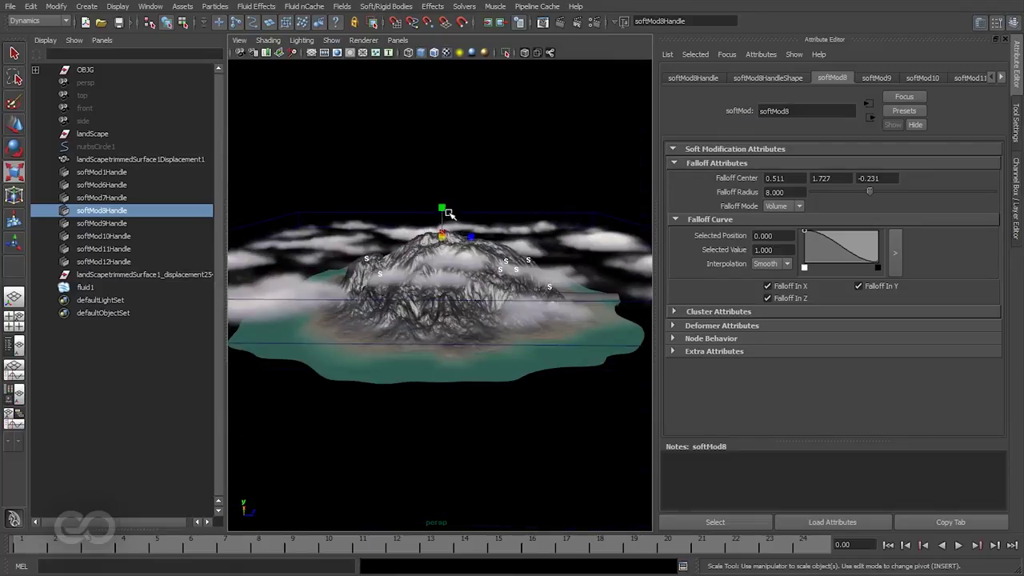
{"action": "left_click", "coordinate": [446, 206]}
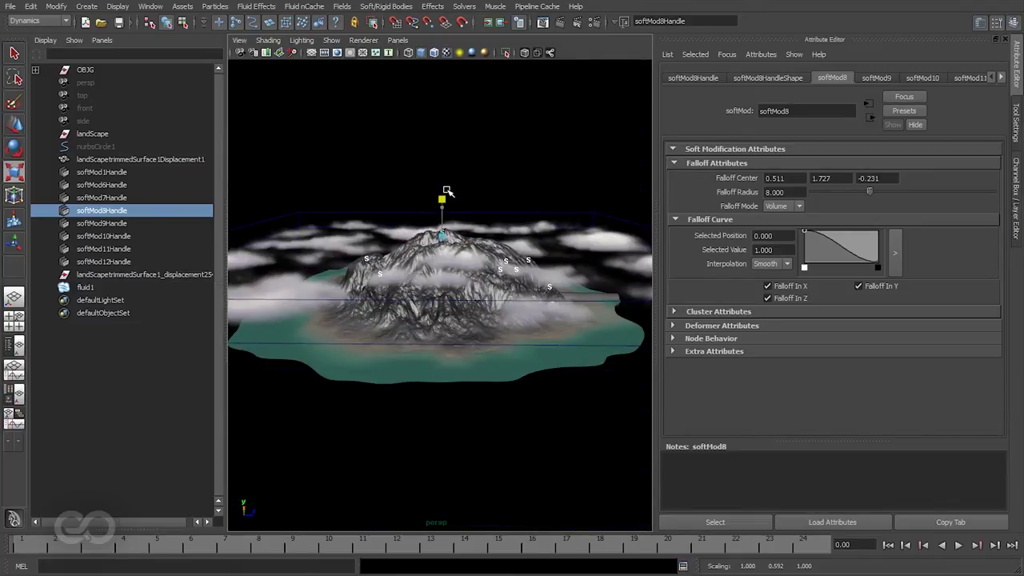
{"action": "left_click_drag", "start_coordinate": [448, 184], "coordinate": [480, 240], "text": "alt"}
{"action": "right_click_drag", "start_coordinate": [480, 240], "coordinate": [560, 312], "text": "alt"}
{"action": "left_click_drag", "start_coordinate": [559, 312], "coordinate": [398, 360], "text": "alt"}
{"action": "left_click_drag", "start_coordinate": [384, 214], "coordinate": [384, 221]}
{"action": "left_click_drag", "start_coordinate": [342, 272], "coordinate": [540, 314], "text": "alt"}
{"action": "left_click_drag", "start_coordinate": [508, 232], "coordinate": [507, 234]}
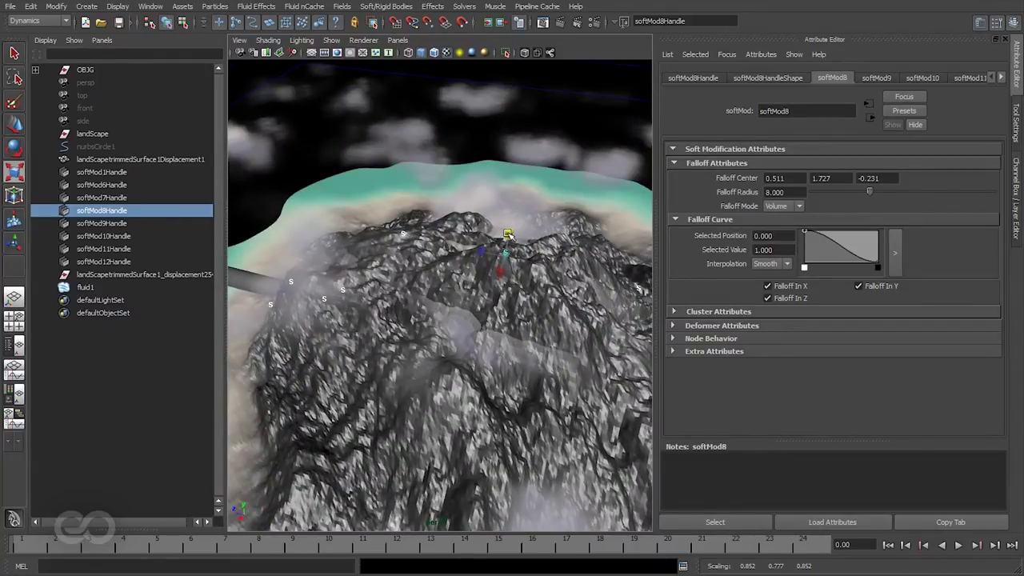
{"action": "left_click_drag", "start_coordinate": [512, 300], "coordinate": [469, 433], "text": "alt"}
{"action": "scroll", "coordinate": [446, 187], "scroll_direction": "down", "scroll_amount": 4}
Select fluid1 and set its Shading Dropoff Shape to Sphere.
{"action": "left_click", "coordinate": [445, 188]}
{"action": "left_click_drag", "start_coordinate": [327, 443], "coordinate": [462, 428], "text": "alt"}
{"action": "left_click_drag", "start_coordinate": [604, 270], "coordinate": [611, 282]}
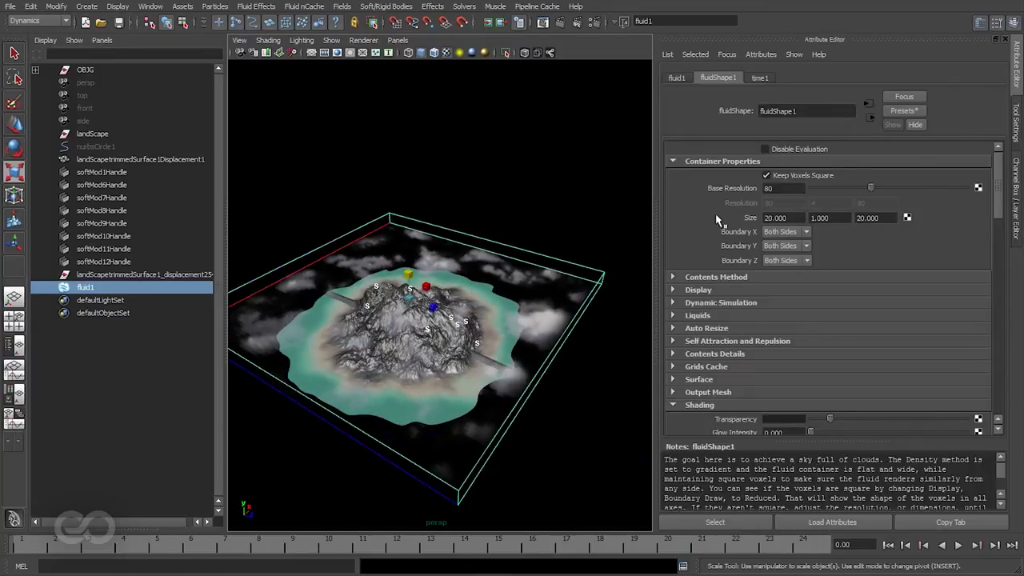
{"action": "scroll", "coordinate": [715, 219], "scroll_direction": "down", "scroll_amount": 5}
{"action": "scroll", "coordinate": [775, 319], "scroll_direction": "down", "scroll_amount": 1}
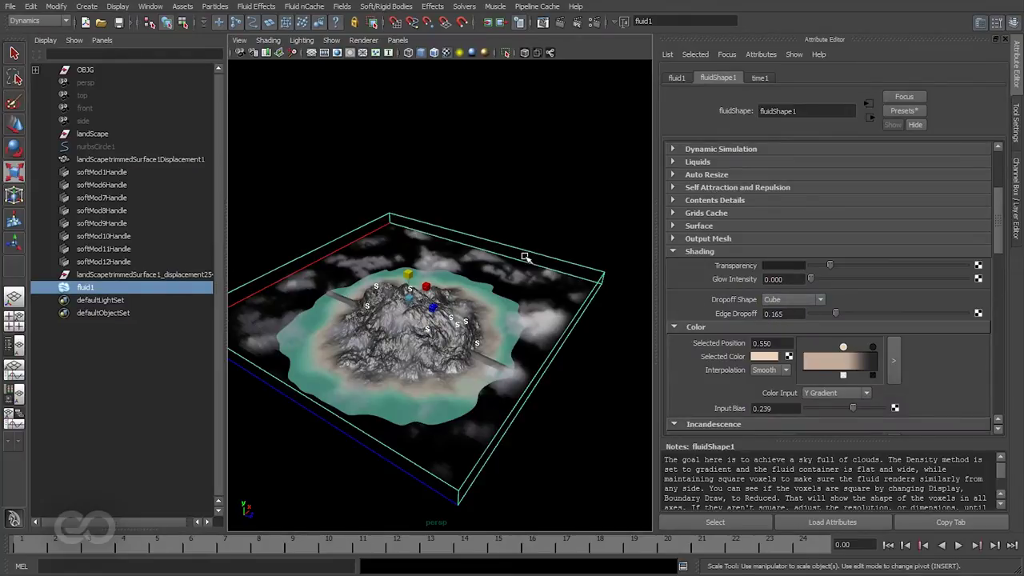
{"action": "left_click", "coordinate": [792, 301]}
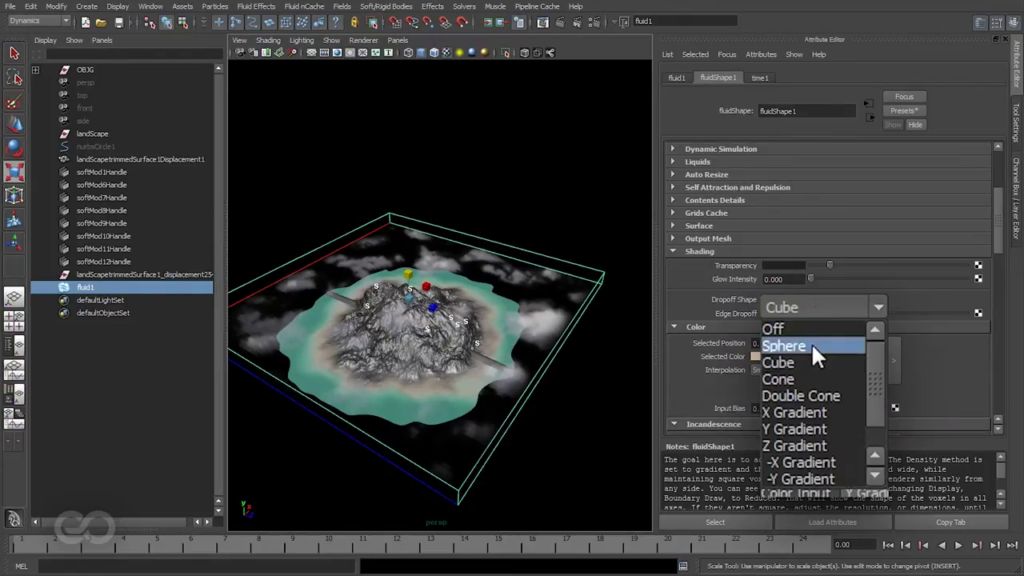
{"action": "left_click", "coordinate": [809, 344]}
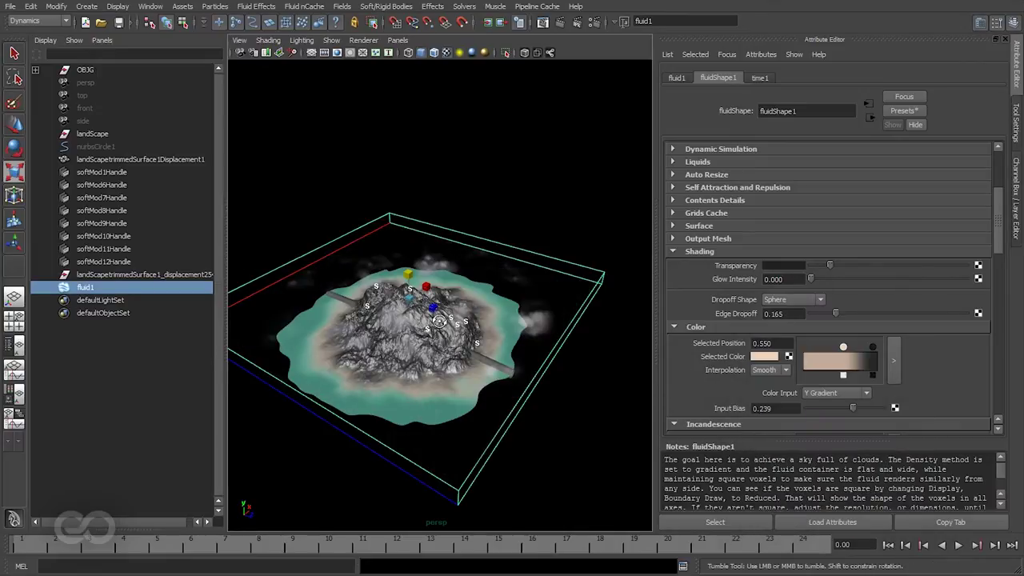
Set Edge Dropoff to 0.384 and scale the cloud container up uniformly.
{"action": "left_click_drag", "start_coordinate": [480, 349], "coordinate": [477, 294], "text": "alt"}
{"action": "left_click_drag", "start_coordinate": [539, 274], "coordinate": [625, 285], "text": "alt"}
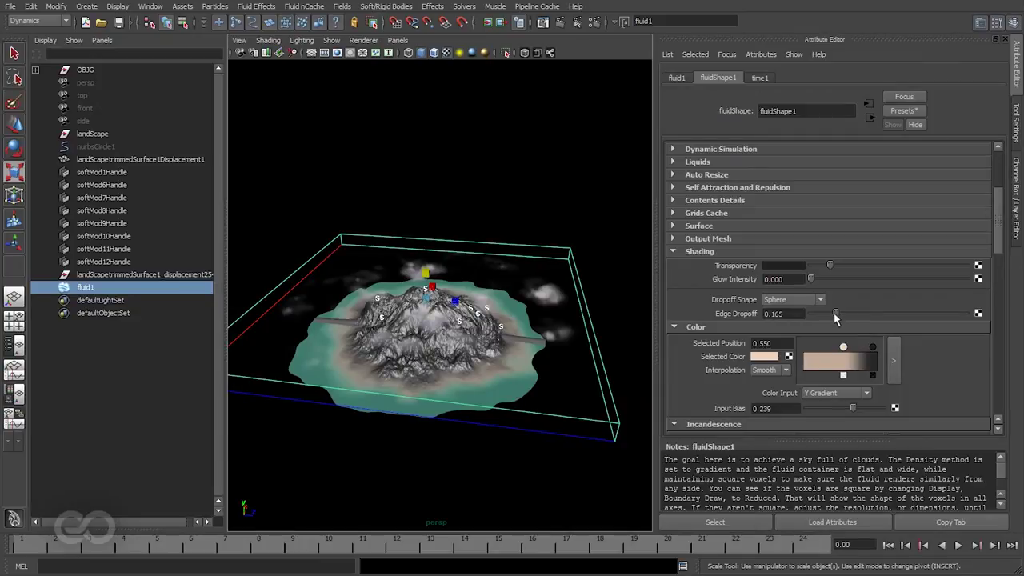
{"action": "left_click_drag", "start_coordinate": [839, 318], "coordinate": [870, 323]}
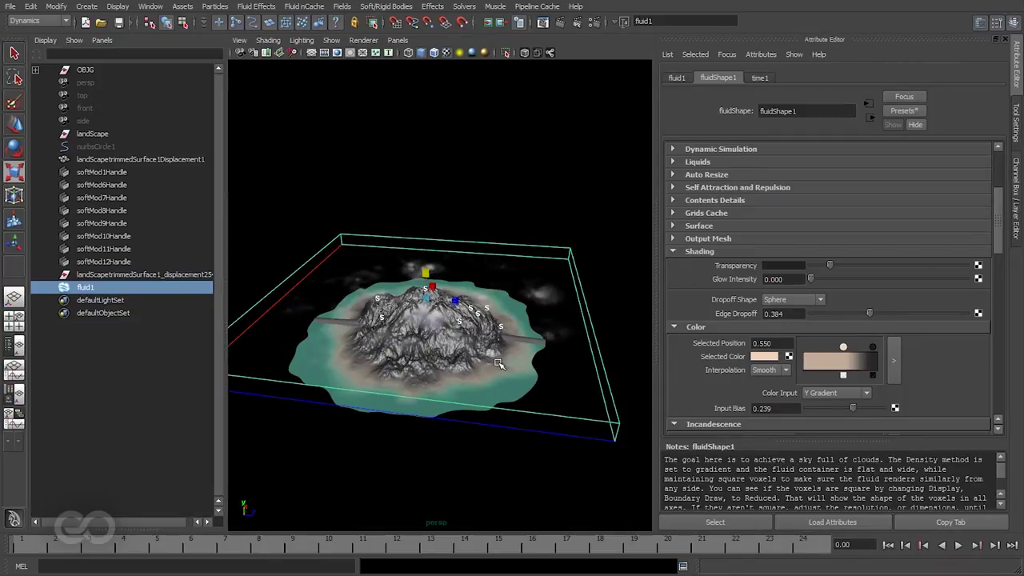
{"action": "left_click_drag", "start_coordinate": [479, 300], "coordinate": [480, 340], "text": "alt"}
{"action": "mouse_move", "coordinate": [432, 280]}
{"action": "left_mouse_down"}
{"action": "mouse_move", "coordinate": [472, 274]}
{"action": "mouse_move", "coordinate": [448, 272]}
{"action": "left_mouse_up"}
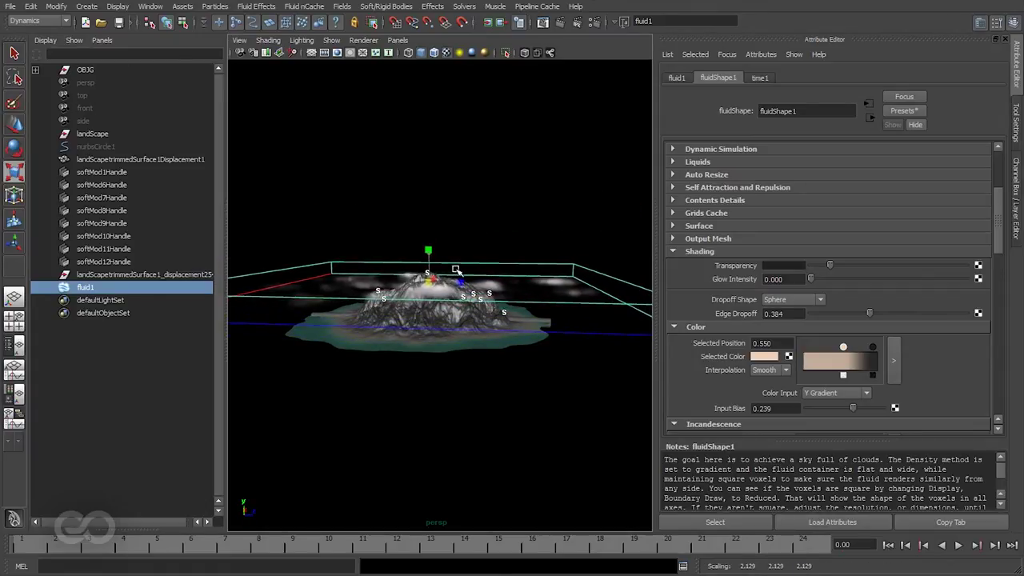
Set the fluidShape1 container Size Y to 2.
{"action": "left_click", "coordinate": [543, 393]}
{"action": "left_click_drag", "start_coordinate": [544, 392], "coordinate": [628, 340], "text": "alt"}
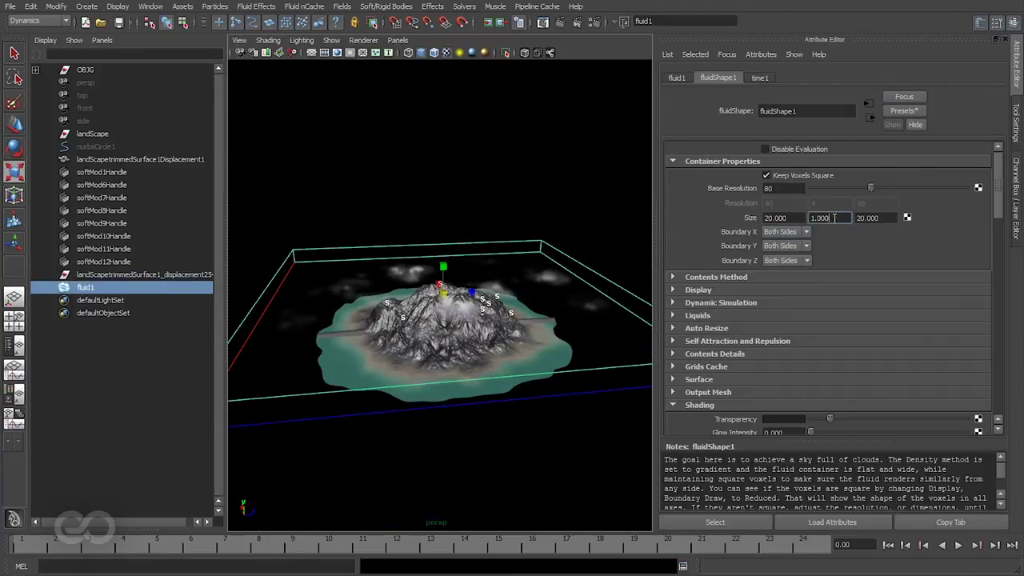
{"action": "type", "text": "2"}
{"action": "key", "text": "Return"}
{"action": "left_click_drag", "start_coordinate": [448, 336], "coordinate": [444, 252], "text": "alt"}
{"action": "key", "text": "w"}
Reselect fluid1 and set its container Size Y back to 1.
{"action": "left_click", "coordinate": [511, 224]}
{"action": "left_click_drag", "start_coordinate": [511, 224], "coordinate": [521, 276], "text": "alt"}
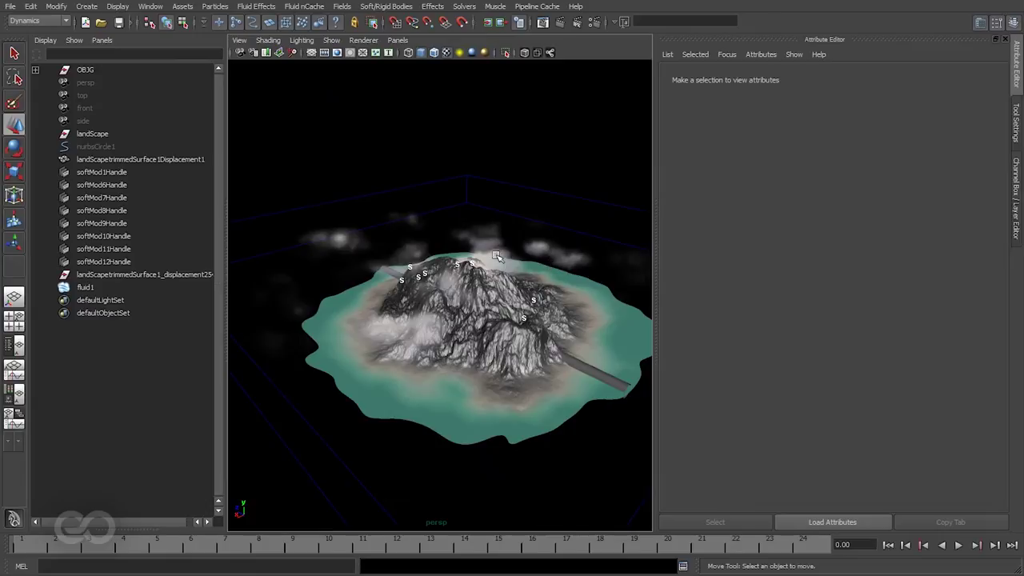
{"action": "left_click_drag", "start_coordinate": [495, 254], "coordinate": [541, 190], "text": "alt"}
{"action": "left_click", "coordinate": [592, 247]}
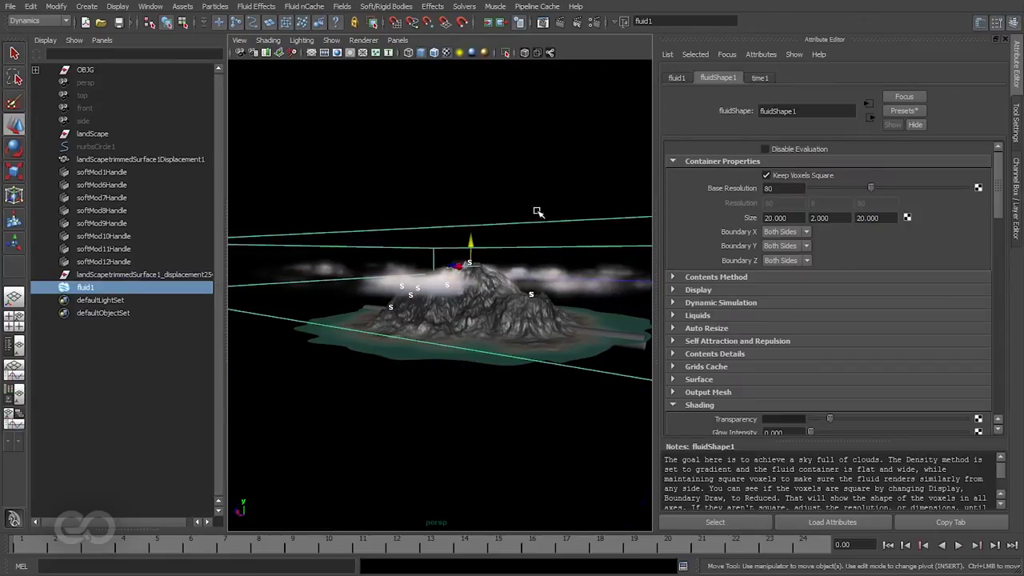
{"action": "double_click", "coordinate": [819, 218]}
{"action": "type", "text": "1"}
{"action": "key", "text": "Return"}
Drag the Shading Transparency slider right to thin the clouds.
{"action": "scroll", "coordinate": [751, 342], "scroll_direction": "down", "scroll_amount": 10}
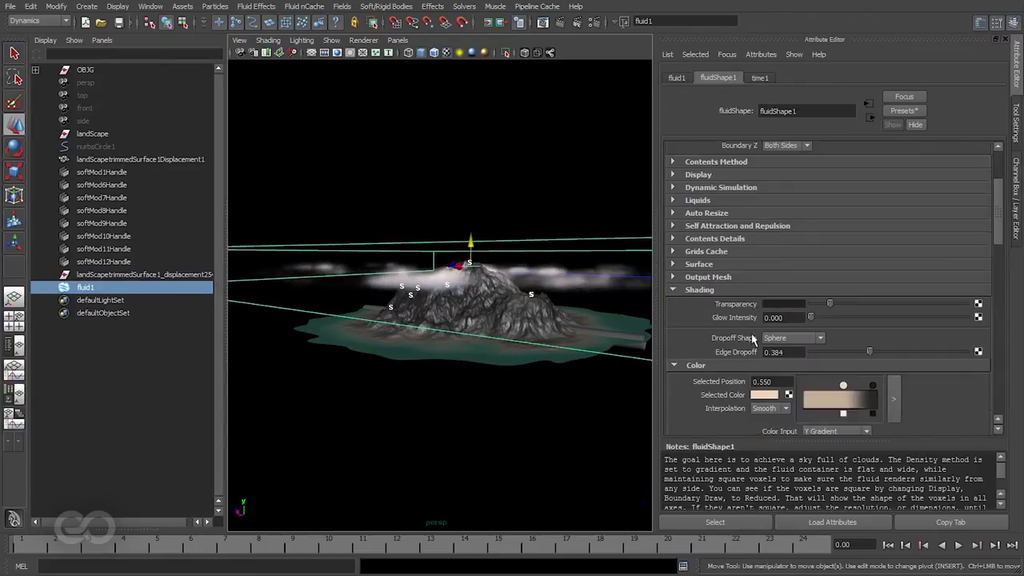
{"action": "scroll", "coordinate": [751, 342], "scroll_direction": "up", "scroll_amount": 2}
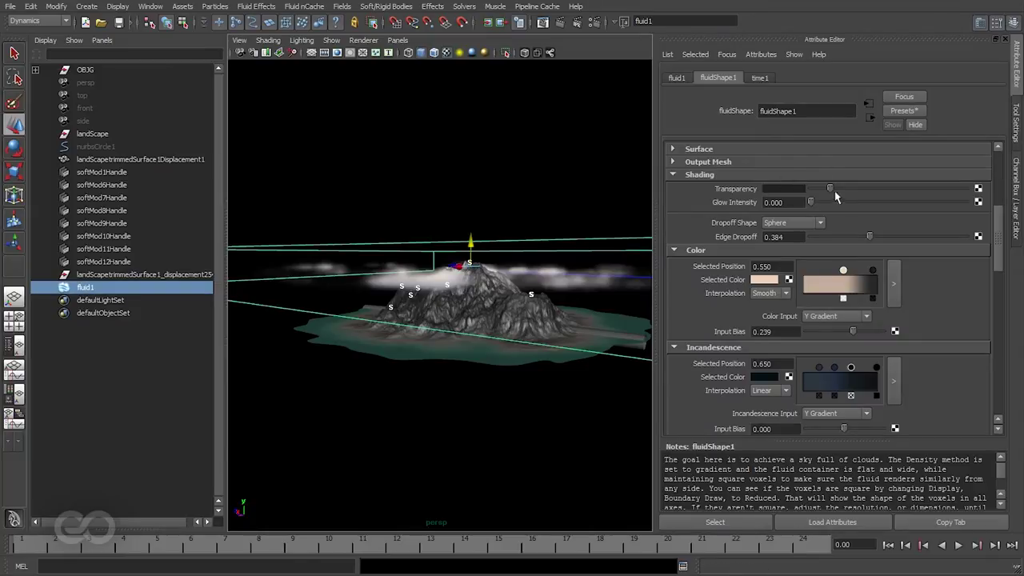
{"action": "left_click_drag", "start_coordinate": [828, 192], "coordinate": [858, 192]}
{"action": "left_click_drag", "start_coordinate": [448, 335], "coordinate": [510, 324], "text": "alt"}
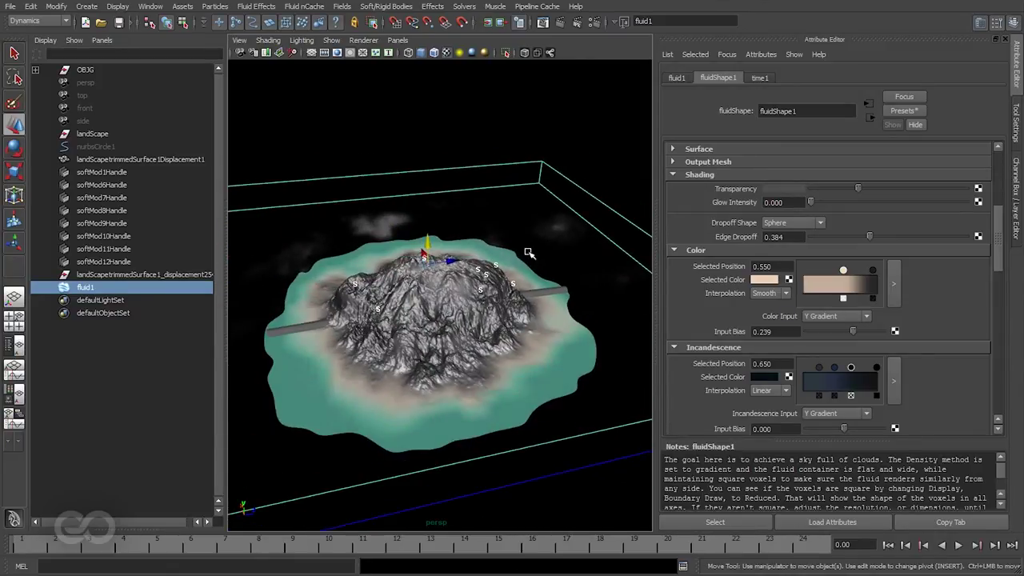
Test-render the frame, adjust cloud Transparency, re-render, and close Render View.
{"action": "left_click", "coordinate": [559, 22]}
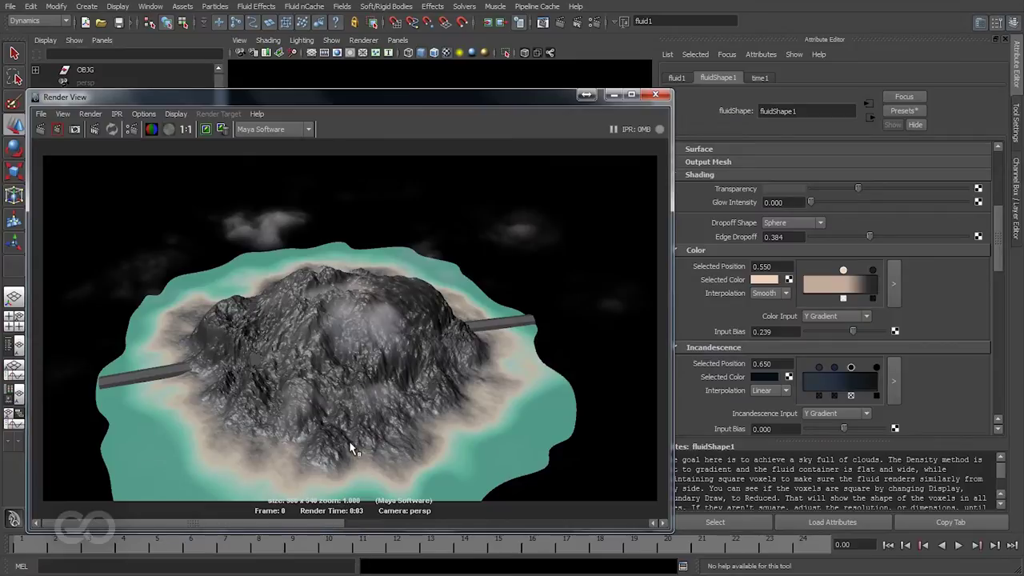
{"action": "left_click", "coordinate": [832, 189]}
{"action": "left_click", "coordinate": [40, 128]}
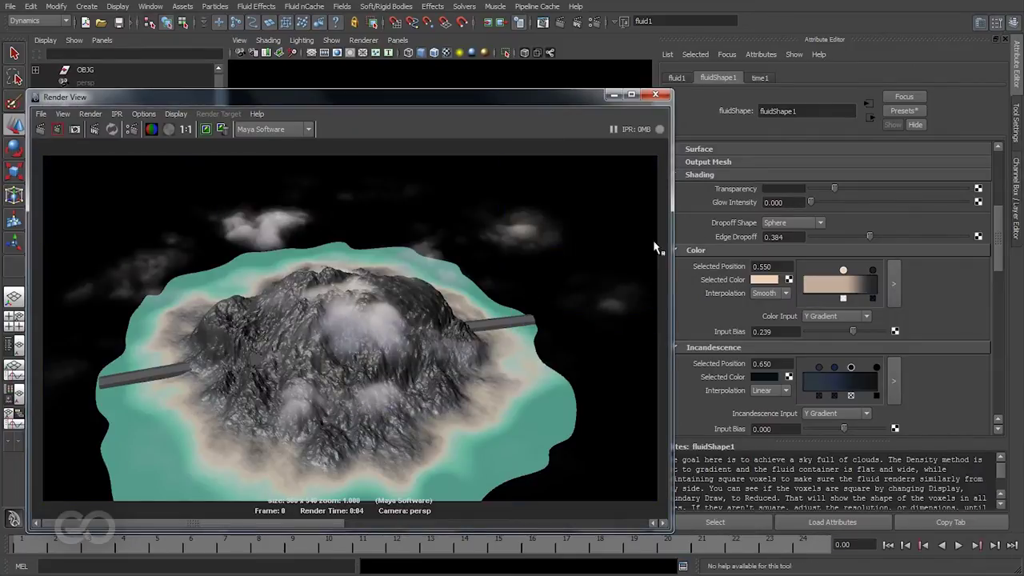
{"action": "left_click_drag", "start_coordinate": [837, 190], "coordinate": [838, 190]}
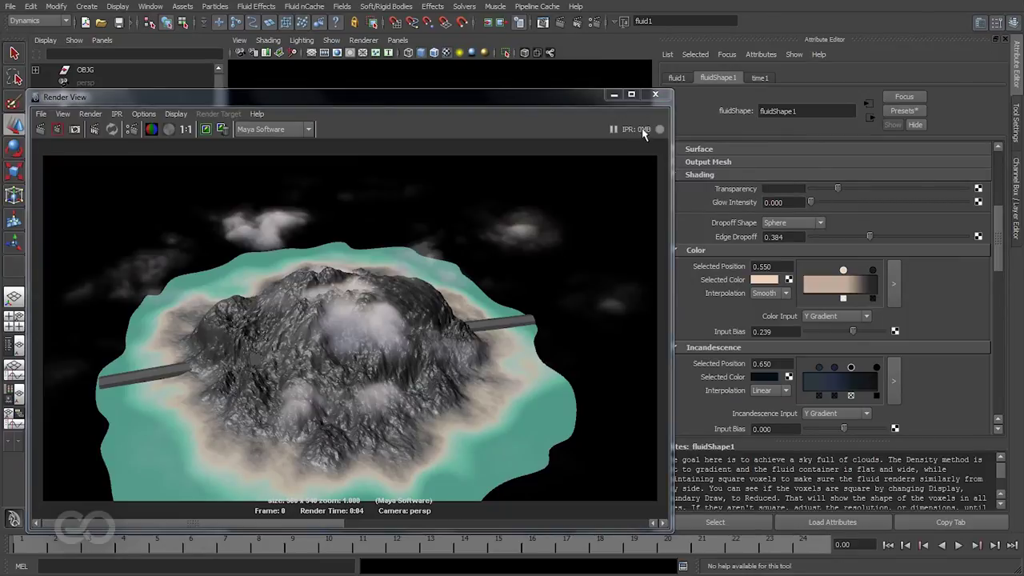
{"action": "left_click", "coordinate": [655, 94]}
Set fluid1's texture Threshold to 0.174 and Amplitude to 0.988.
{"action": "left_click", "coordinate": [468, 128]}
{"action": "left_click_drag", "start_coordinate": [496, 264], "coordinate": [509, 246], "text": "alt"}
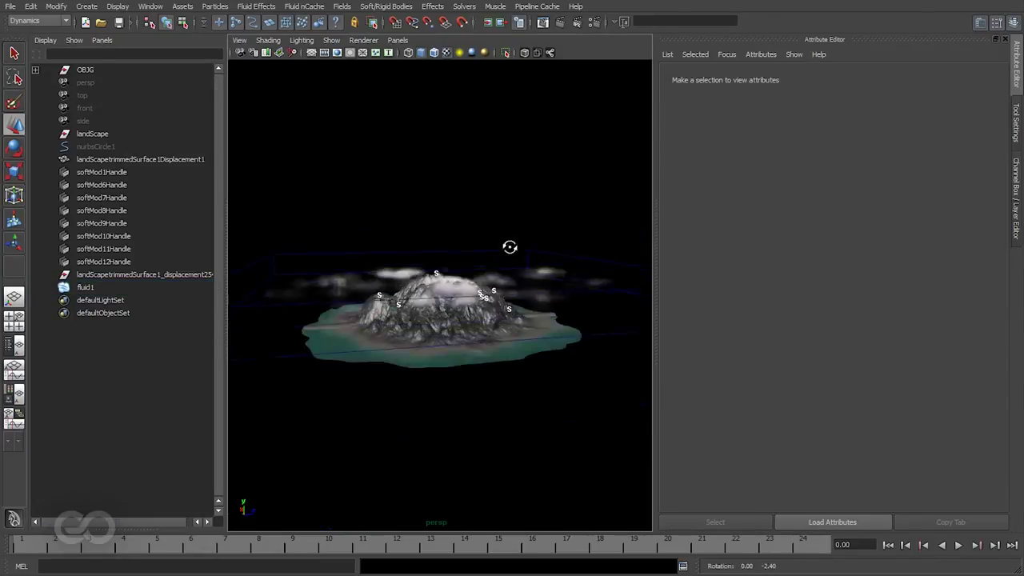
{"action": "left_click_drag", "start_coordinate": [509, 201], "coordinate": [551, 268]}
{"action": "left_click_drag", "start_coordinate": [552, 269], "coordinate": [550, 335], "text": "alt"}
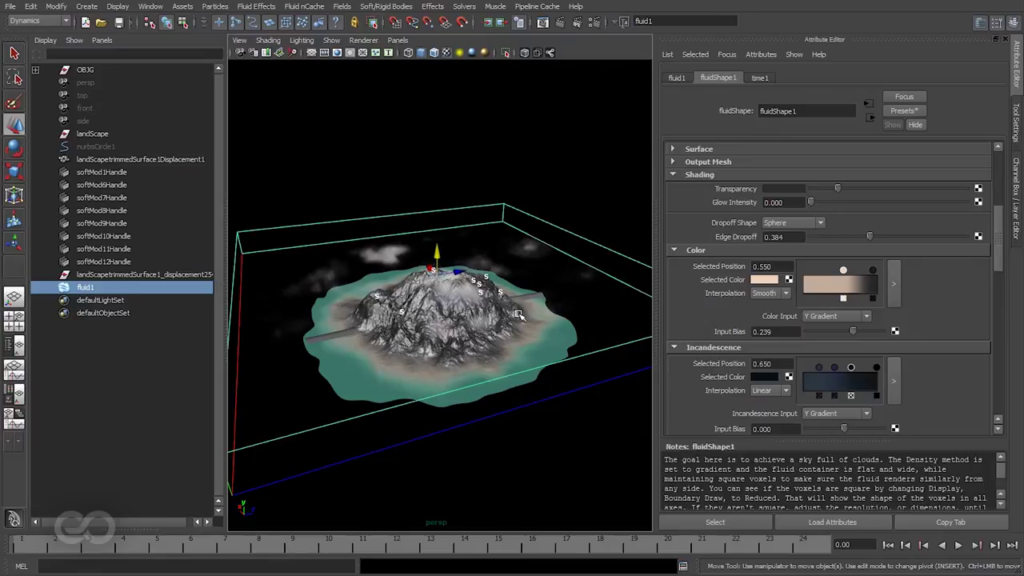
{"action": "scroll", "coordinate": [744, 344], "scroll_direction": "down", "scroll_amount": 10}
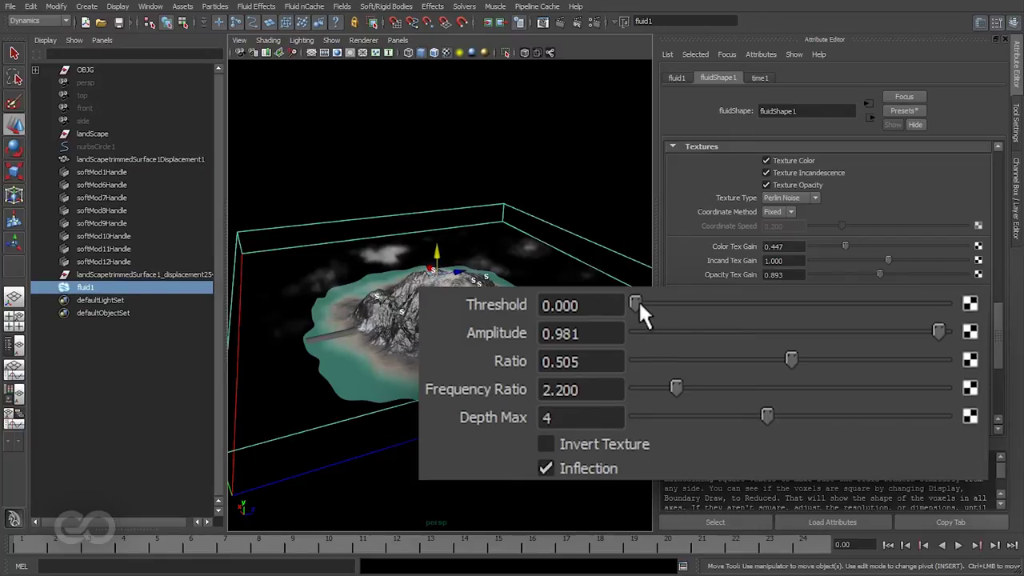
{"action": "left_click_drag", "start_coordinate": [636, 302], "coordinate": [678, 311]}
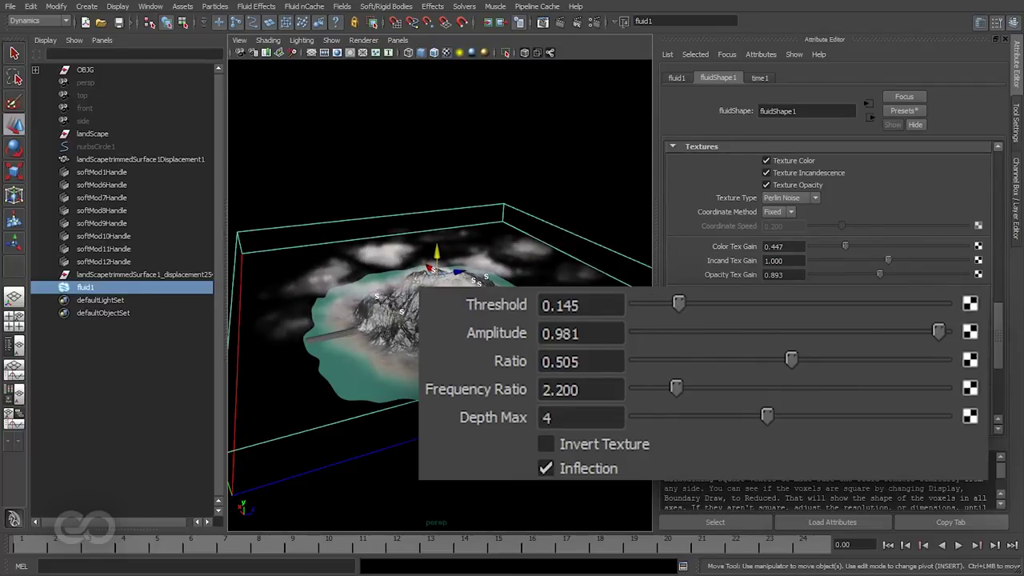
{"action": "left_click_drag", "start_coordinate": [448, 320], "coordinate": [524, 343], "text": "alt"}
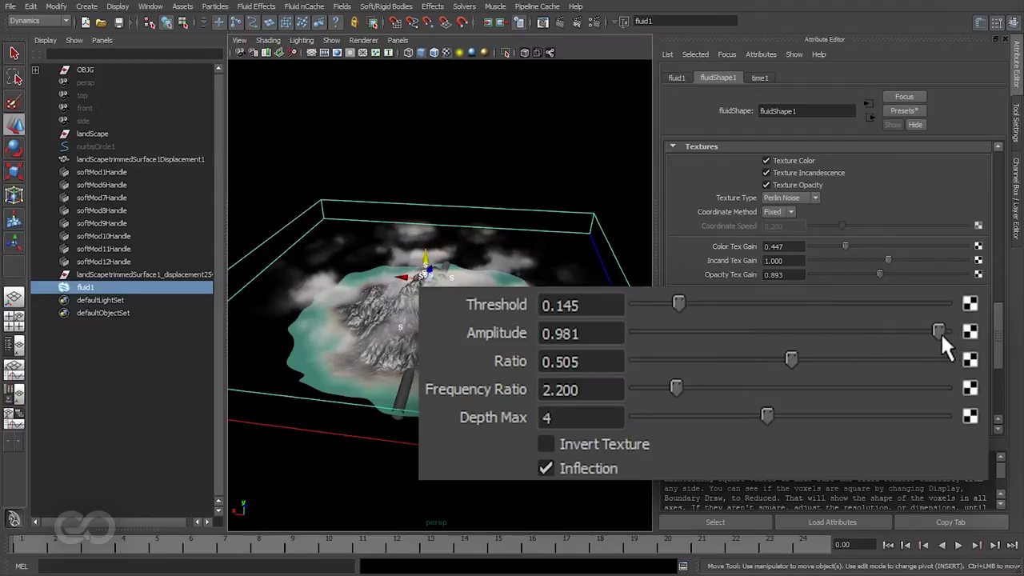
{"action": "mouse_move", "coordinate": [939, 332]}
{"action": "left_mouse_down"}
{"action": "mouse_move", "coordinate": [901, 333]}
{"action": "mouse_move", "coordinate": [940, 337]}
{"action": "left_mouse_up"}
{"action": "mouse_move", "coordinate": [678, 304]}
{"action": "left_mouse_down"}
{"action": "mouse_move", "coordinate": [697, 304]}
{"action": "mouse_move", "coordinate": [690, 310]}
{"action": "left_mouse_up"}
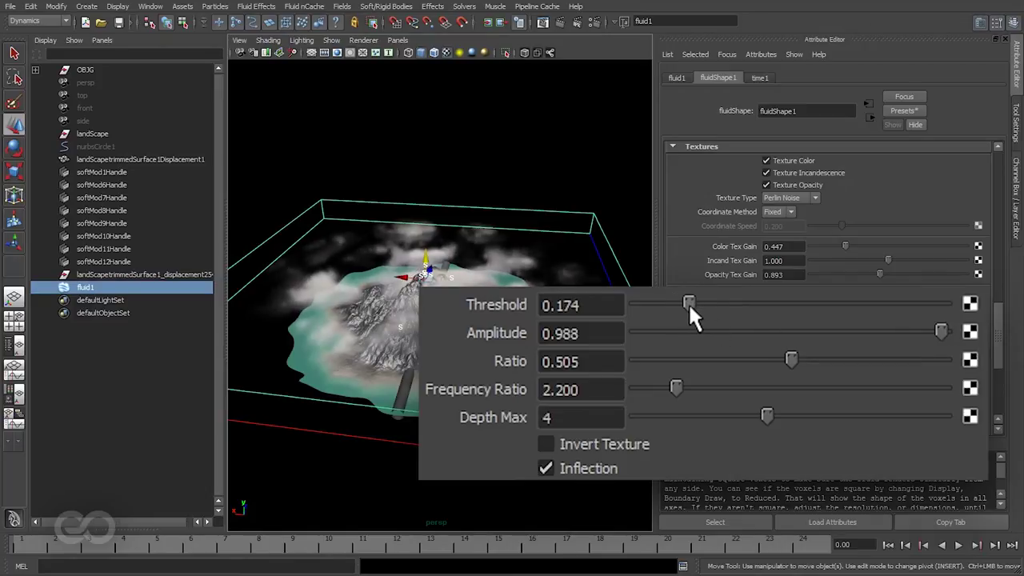
{"action": "left_click", "coordinate": [434, 149]}
{"action": "left_click_drag", "start_coordinate": [395, 388], "coordinate": [450, 418], "text": "alt"}
Render the frame, close the preview, and raise fluid1's Depth Max to 5.
{"action": "left_click", "coordinate": [559, 24]}
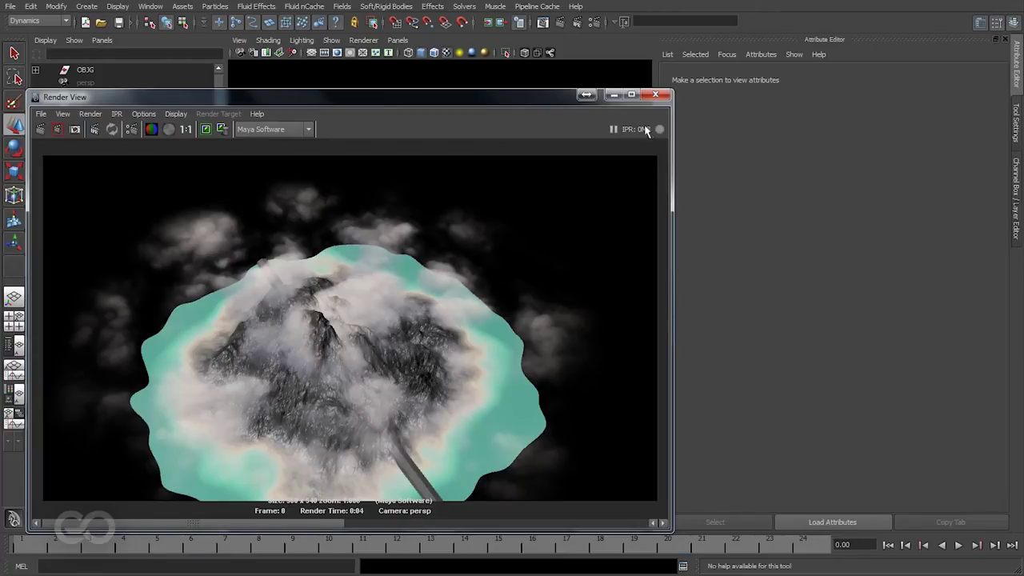
{"action": "left_click", "coordinate": [657, 97]}
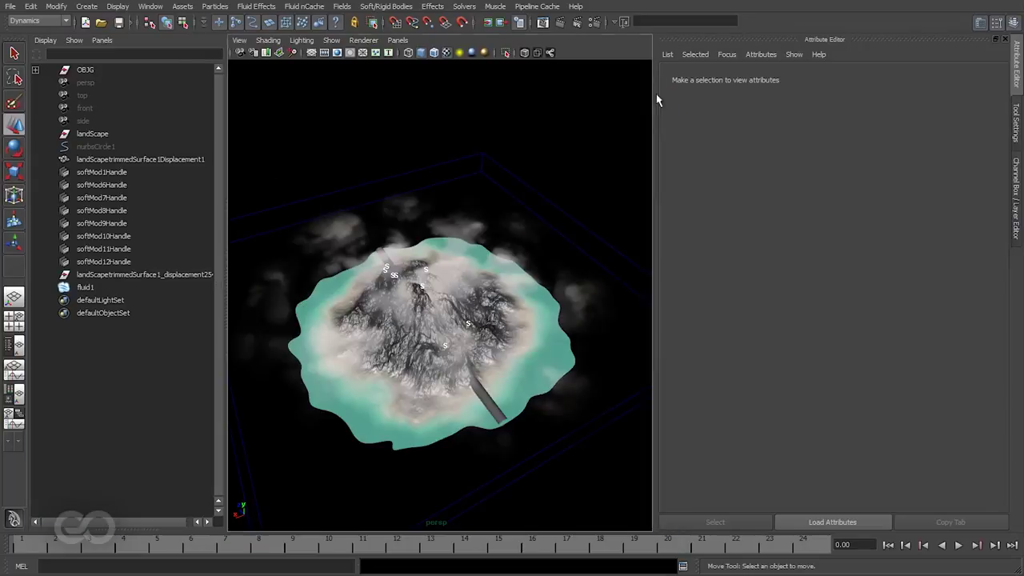
{"action": "left_click", "coordinate": [564, 209]}
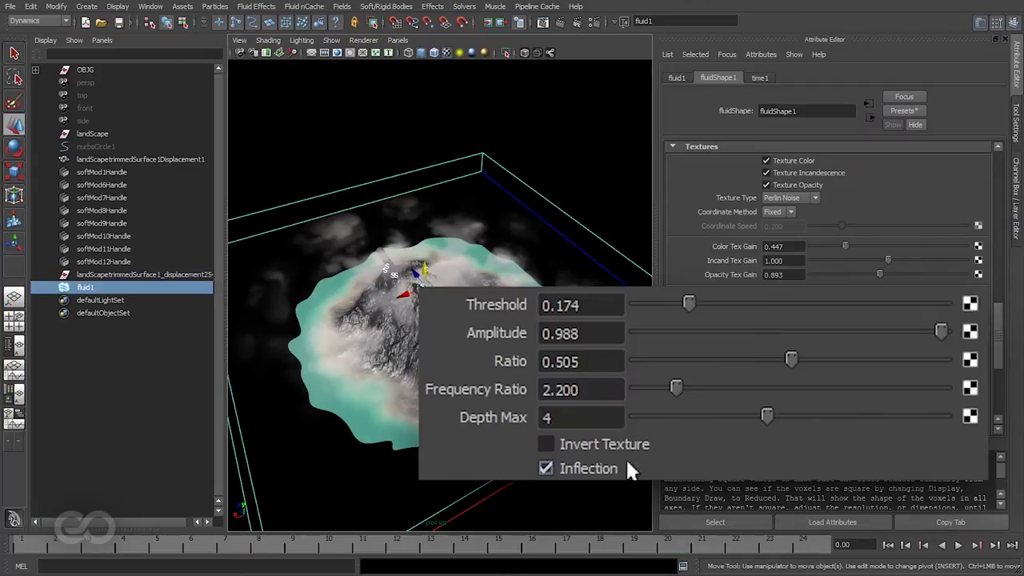
{"action": "left_click_drag", "start_coordinate": [780, 421], "coordinate": [812, 424]}
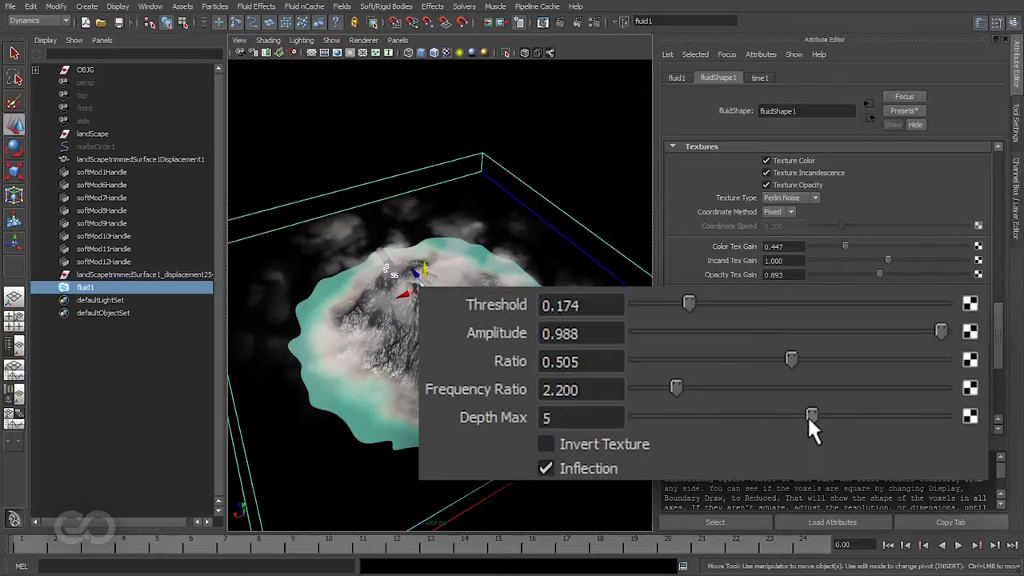
Re-render the frame to check the clouds, then close Render View.
{"action": "left_click", "coordinate": [543, 22]}
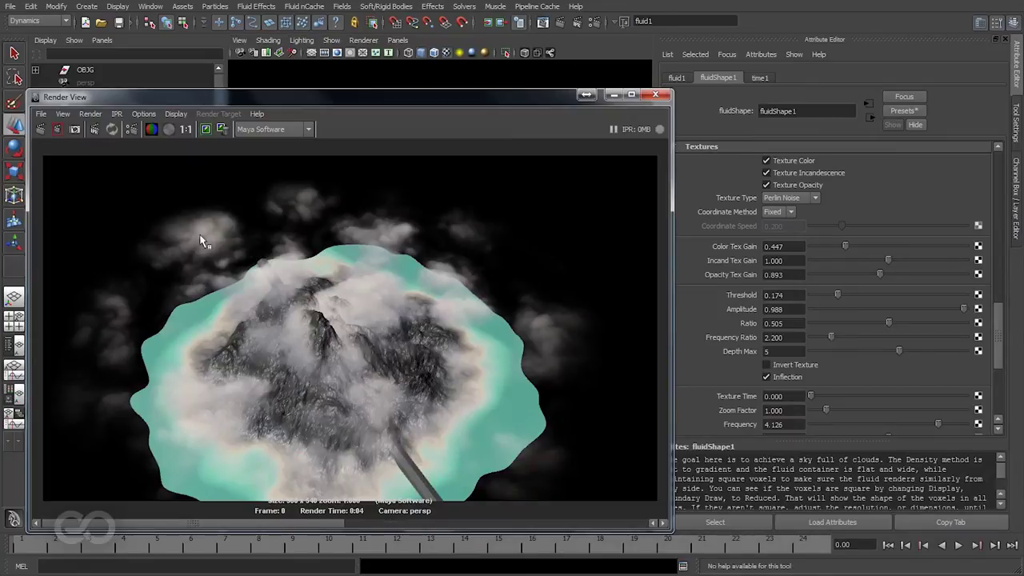
{"action": "left_click", "coordinate": [40, 129]}
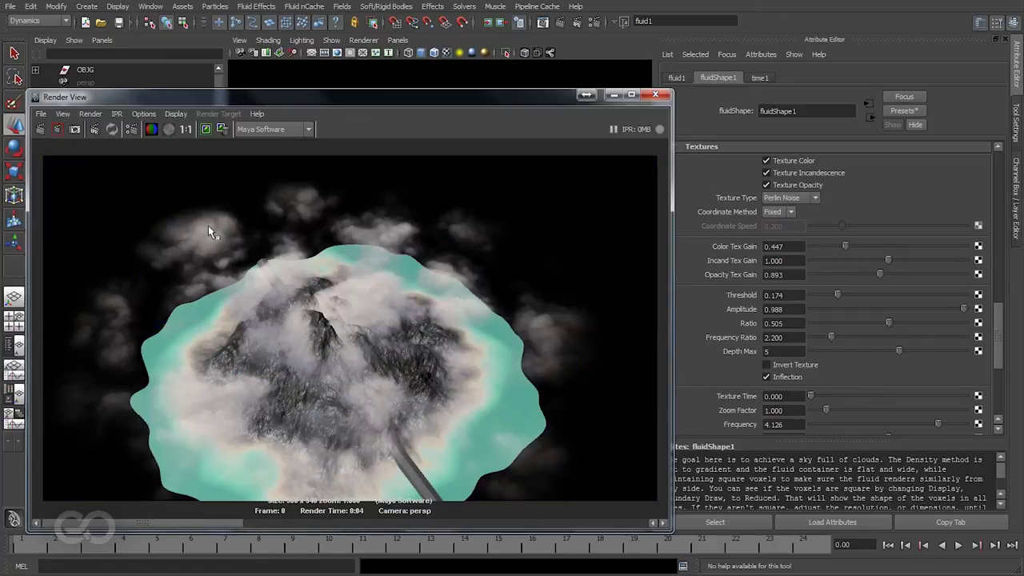
{"action": "left_click", "coordinate": [303, 524]}
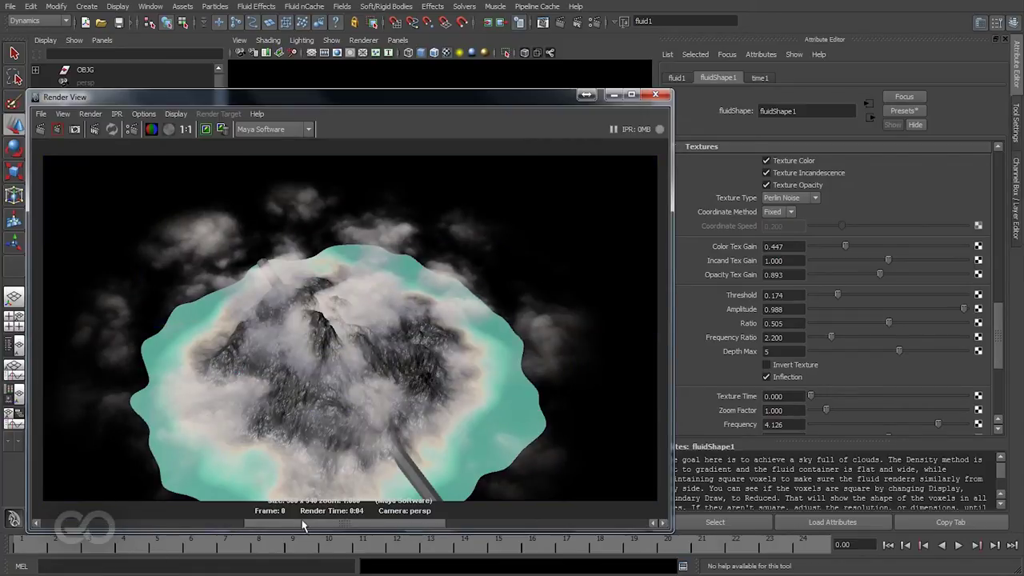
{"action": "left_click", "coordinate": [200, 524]}
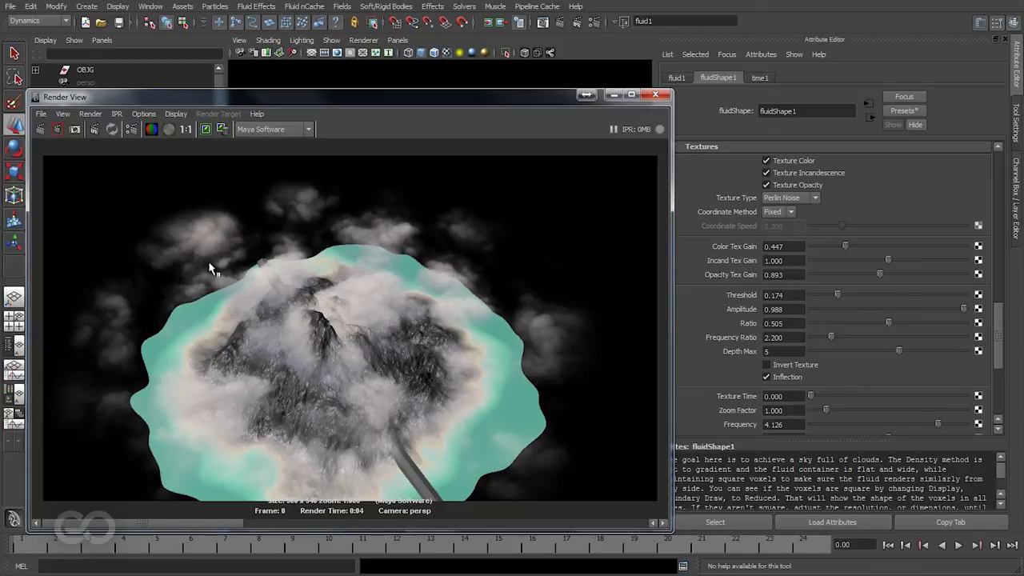
{"action": "left_click", "coordinate": [655, 95]}
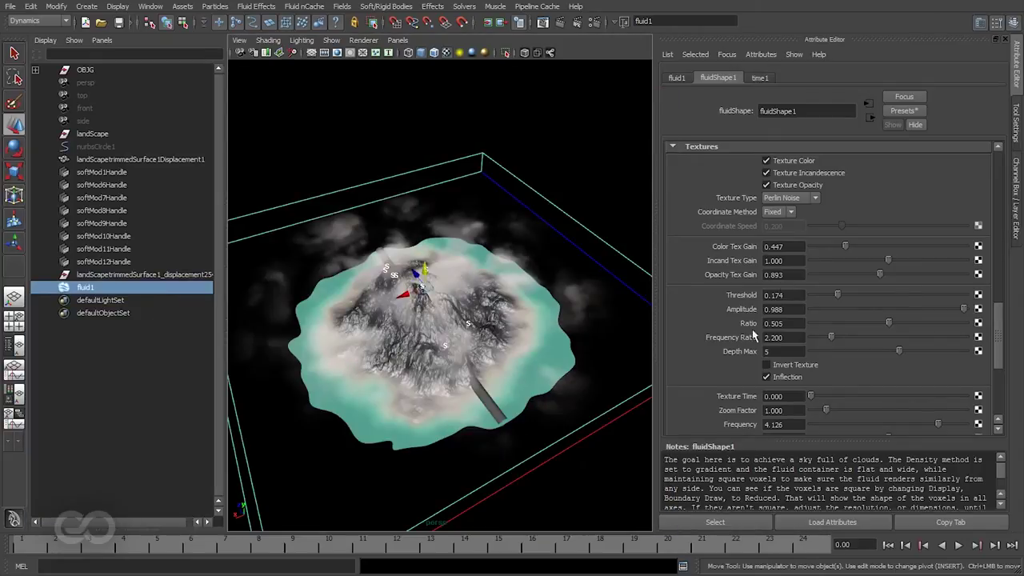
Turn on Self Shadow in the fluid's Lighting settings and render a frame to compare.
{"action": "scroll", "coordinate": [752, 330], "scroll_direction": "down", "scroll_amount": 5}
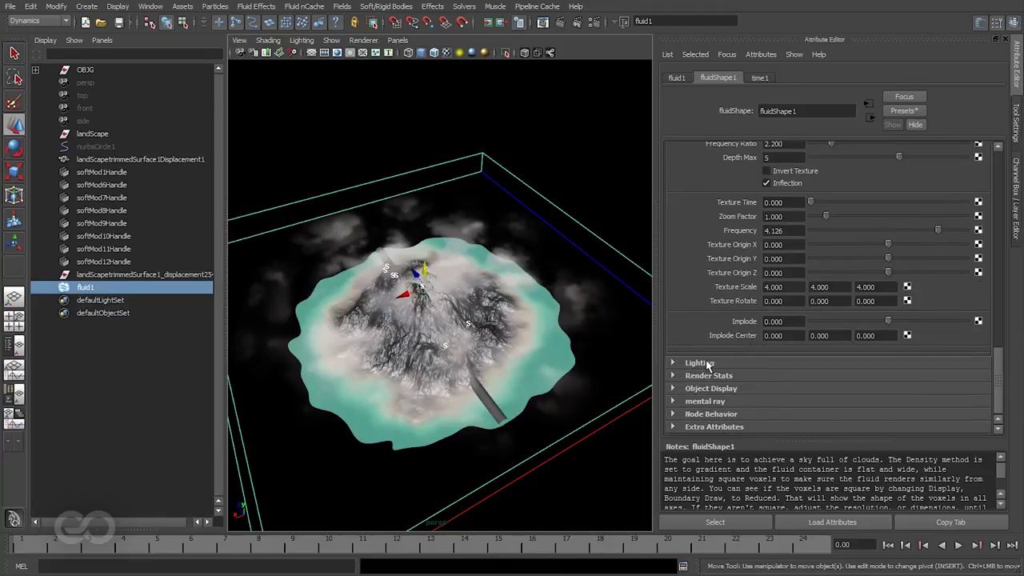
{"action": "left_click", "coordinate": [698, 364]}
{"action": "scroll", "coordinate": [706, 366], "scroll_direction": "down", "scroll_amount": 4}
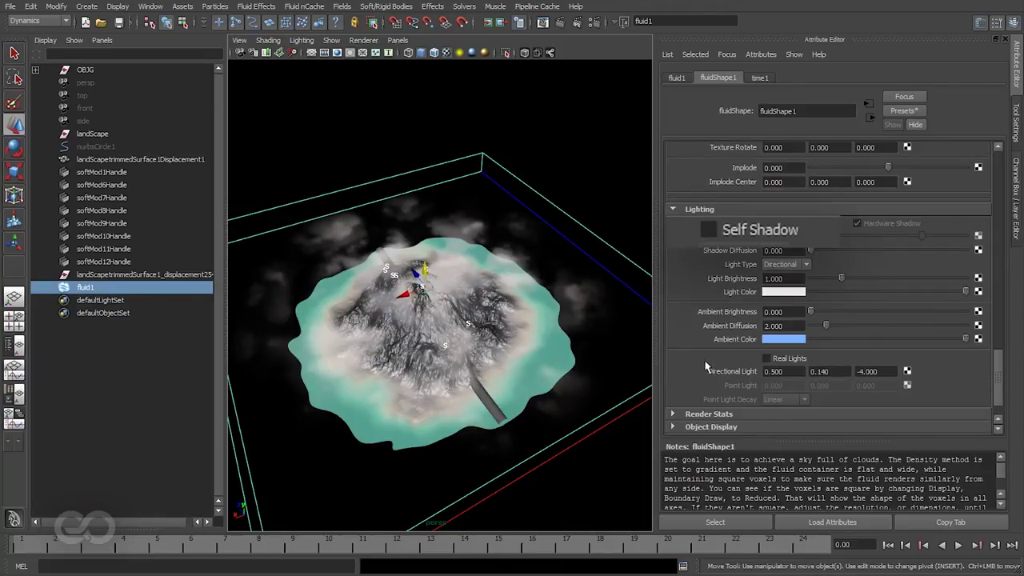
{"action": "left_click", "coordinate": [728, 216]}
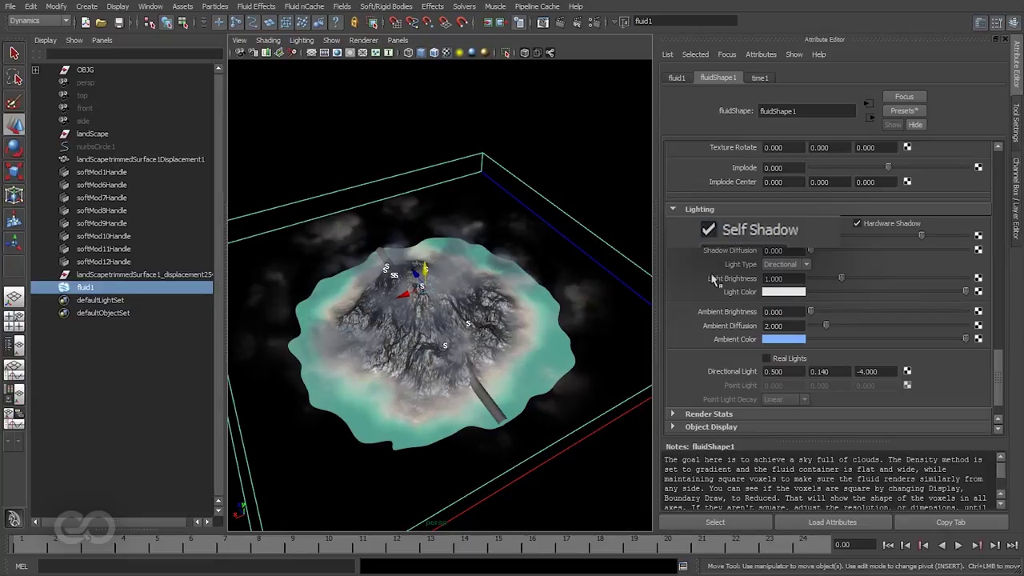
{"action": "left_click_drag", "start_coordinate": [554, 321], "coordinate": [515, 251], "text": "alt"}
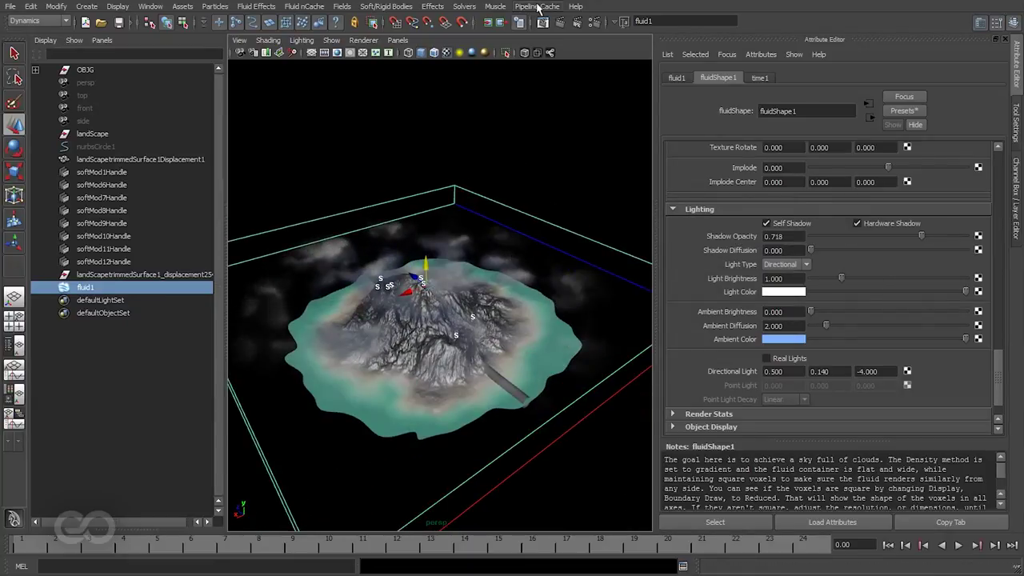
{"action": "left_click", "coordinate": [563, 23]}
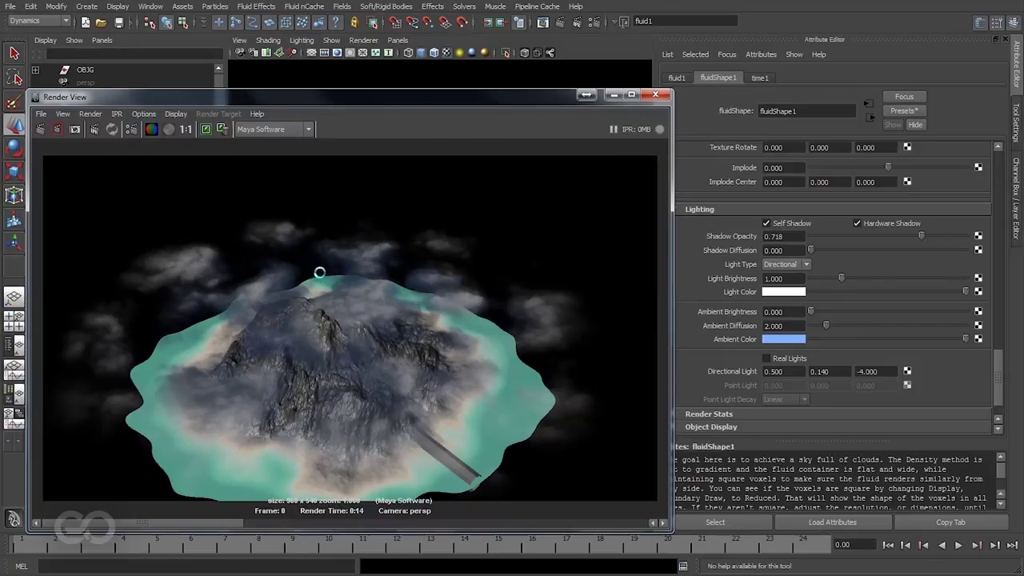
{"action": "left_click_drag", "start_coordinate": [142, 525], "coordinate": [106, 532]}
{"action": "left_click", "coordinate": [613, 95]}
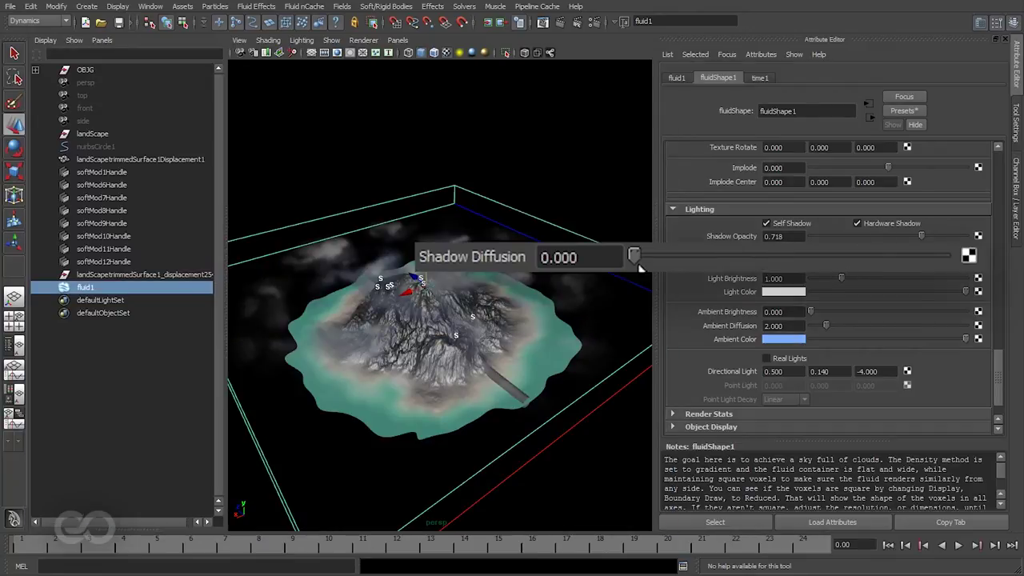
Set Shadow Diffusion to 38.430, expand Render Stats, and deselect the fluid container.
{"action": "mouse_move", "coordinate": [640, 266]}
{"action": "left_mouse_down"}
{"action": "mouse_move", "coordinate": [762, 256]}
{"action": "mouse_move", "coordinate": [649, 256]}
{"action": "mouse_move", "coordinate": [752, 257]}
{"action": "left_mouse_up"}
{"action": "scroll", "coordinate": [710, 349], "scroll_direction": "down", "scroll_amount": 2}
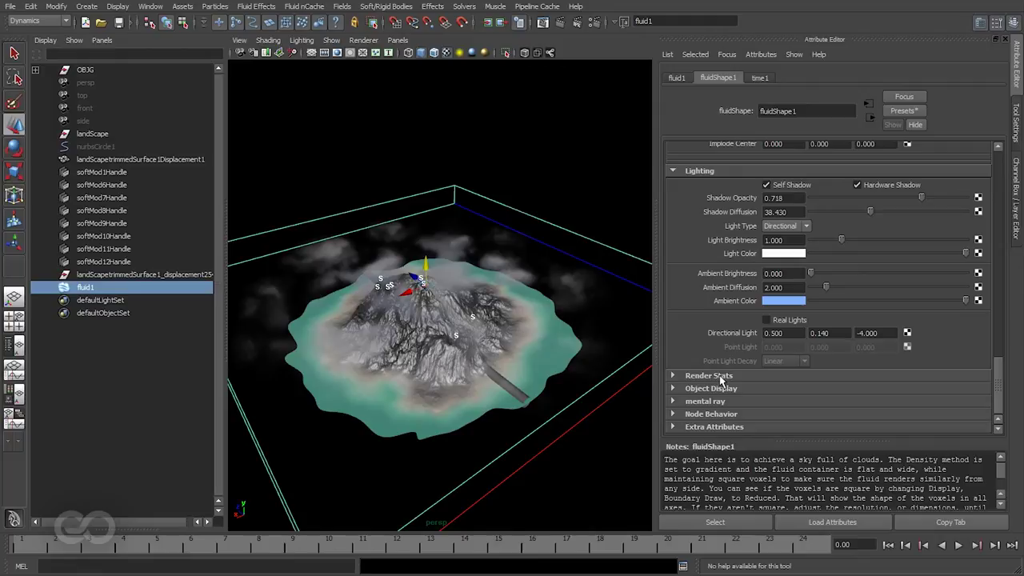
{"action": "left_click", "coordinate": [719, 376]}
{"action": "scroll", "coordinate": [719, 375], "scroll_direction": "down", "scroll_amount": 3}
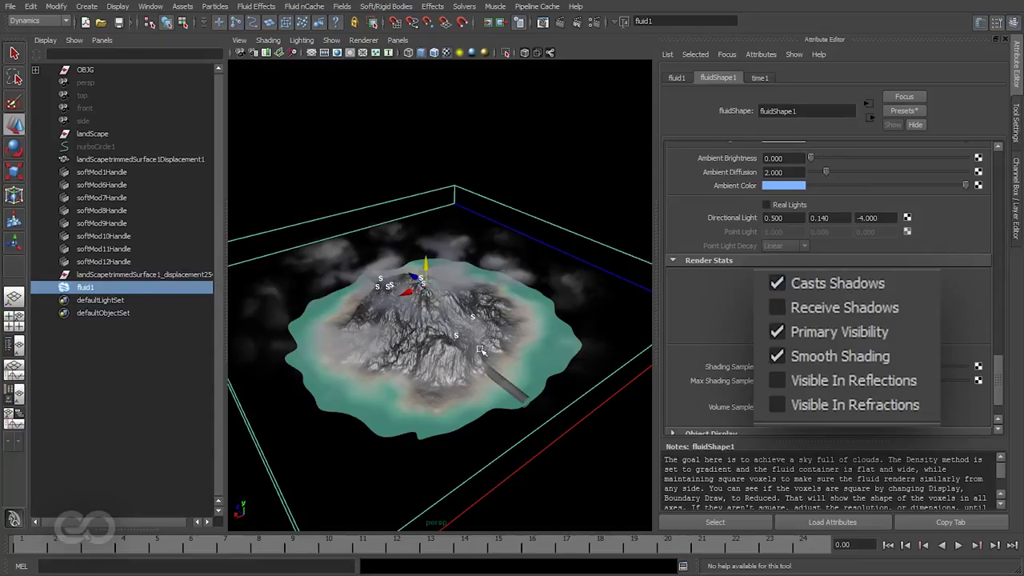
{"action": "left_click_drag", "start_coordinate": [432, 290], "coordinate": [513, 270], "text": "alt"}
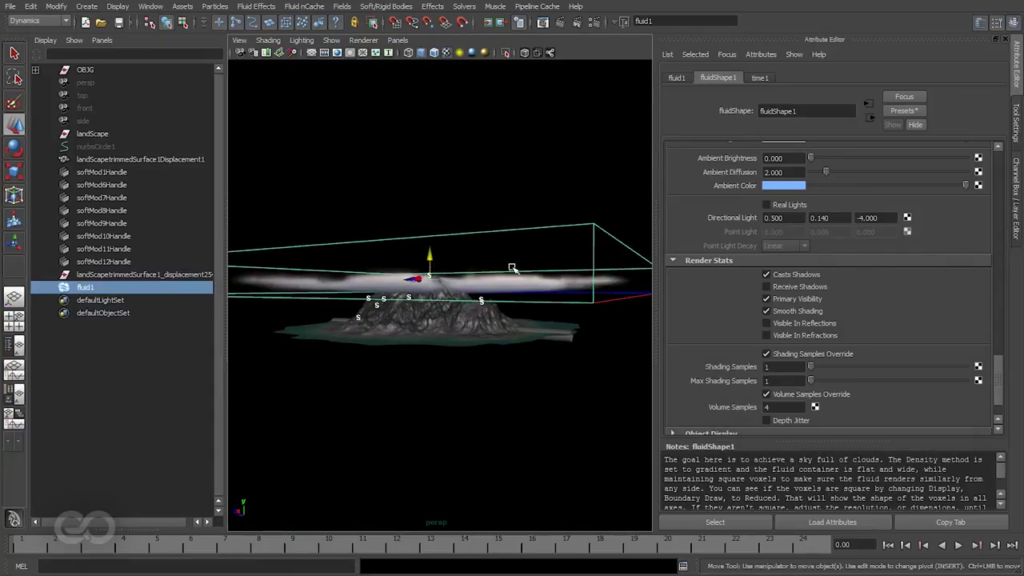
{"action": "left_click_drag", "start_coordinate": [421, 386], "coordinate": [384, 388], "text": "alt"}
{"action": "left_click", "coordinate": [434, 256]}
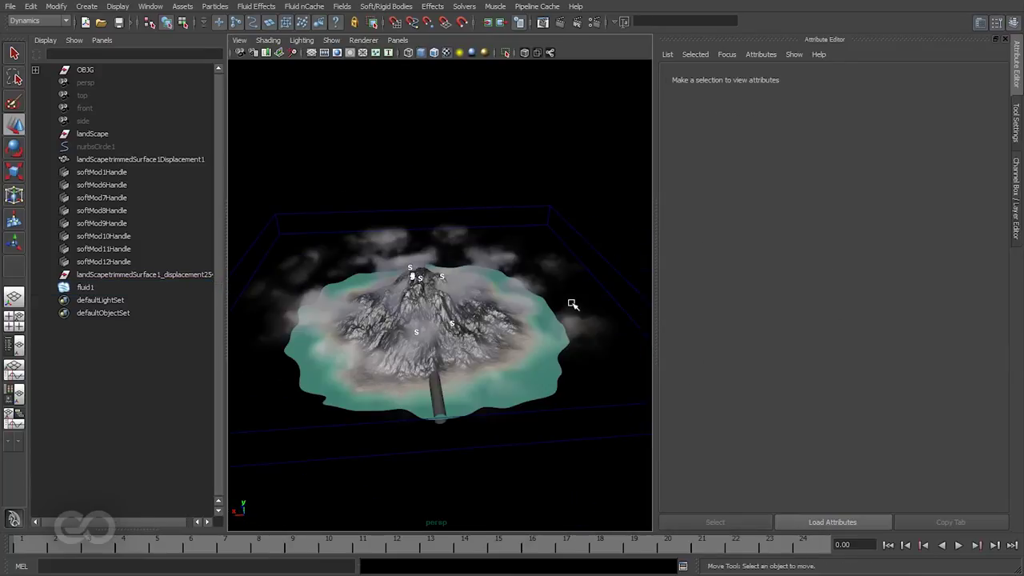
Set fluid1's Boundary Draw to None in its Display settings, then deselect it.
{"action": "left_click", "coordinate": [586, 228]}
{"action": "left_click_drag", "start_coordinate": [586, 229], "coordinate": [464, 272], "text": "alt"}
{"action": "scroll", "coordinate": [722, 366], "scroll_direction": "up", "scroll_amount": 5}
{"action": "scroll", "coordinate": [720, 366], "scroll_direction": "up", "scroll_amount": 10}
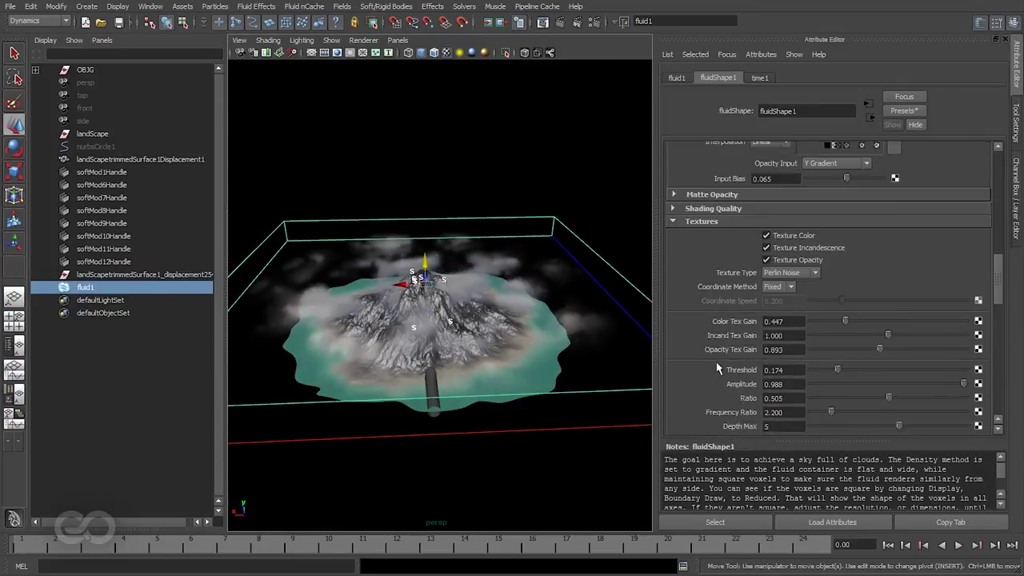
{"action": "scroll", "coordinate": [717, 367], "scroll_direction": "up", "scroll_amount": 2}
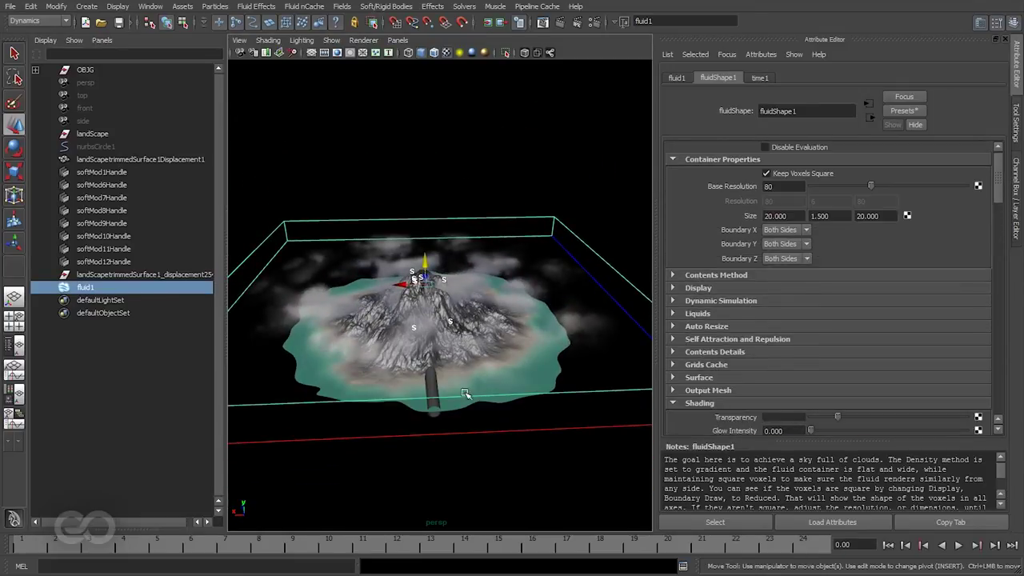
{"action": "left_click", "coordinate": [697, 288]}
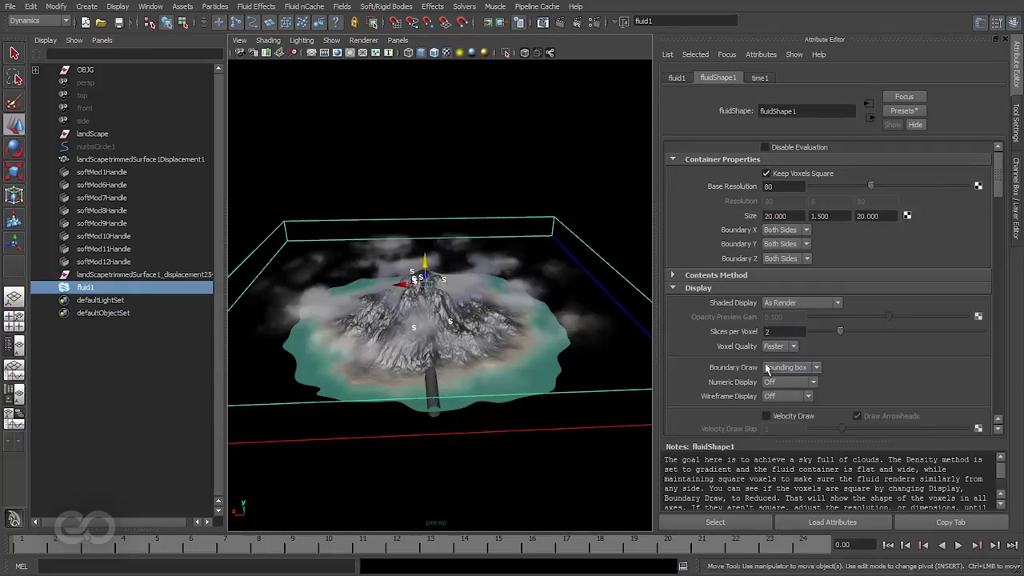
{"action": "left_click", "coordinate": [779, 367]}
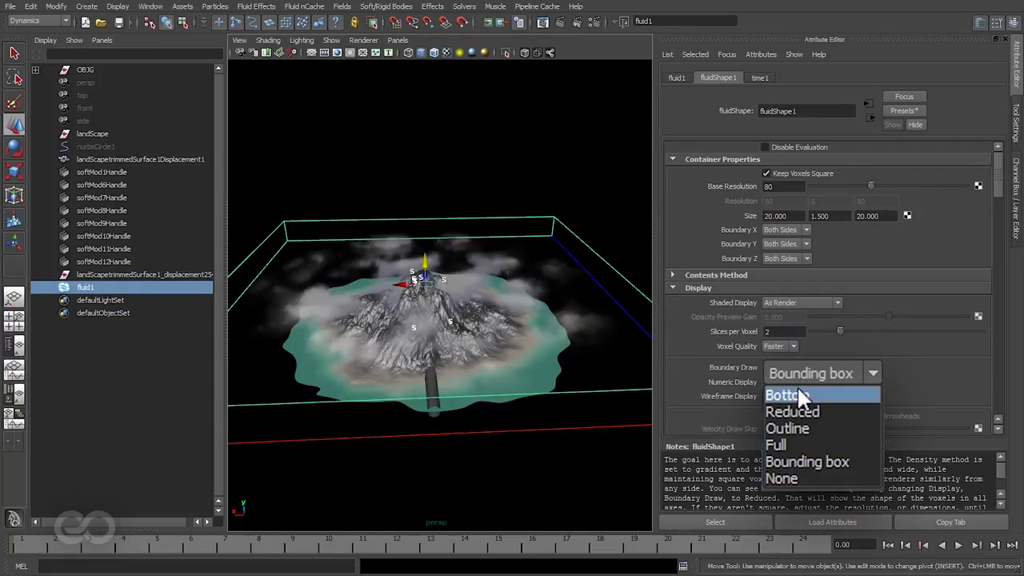
{"action": "left_click", "coordinate": [822, 478]}
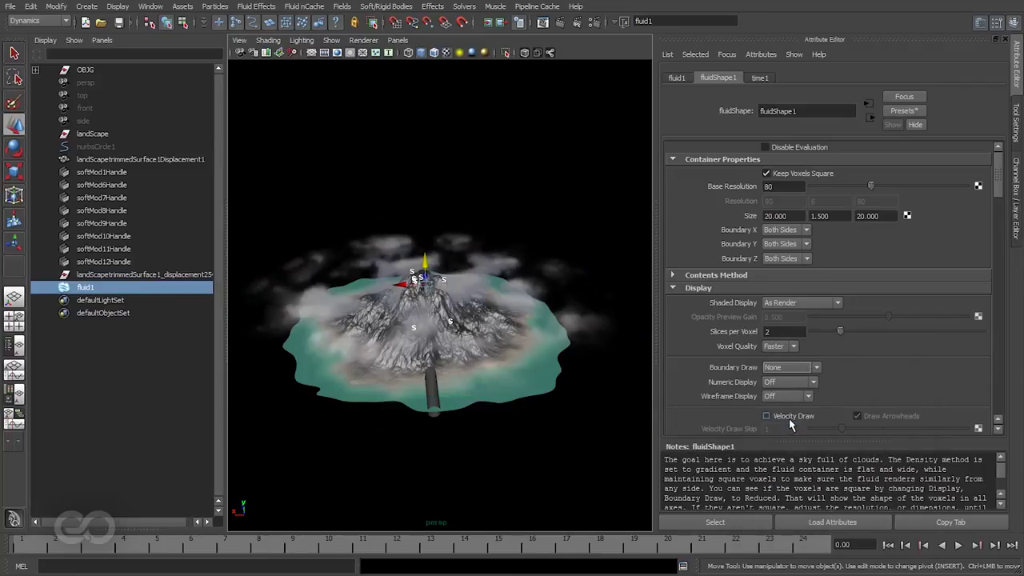
{"action": "left_click", "coordinate": [517, 160]}
{"action": "left_click_drag", "start_coordinate": [502, 292], "coordinate": [442, 286], "text": "alt"}
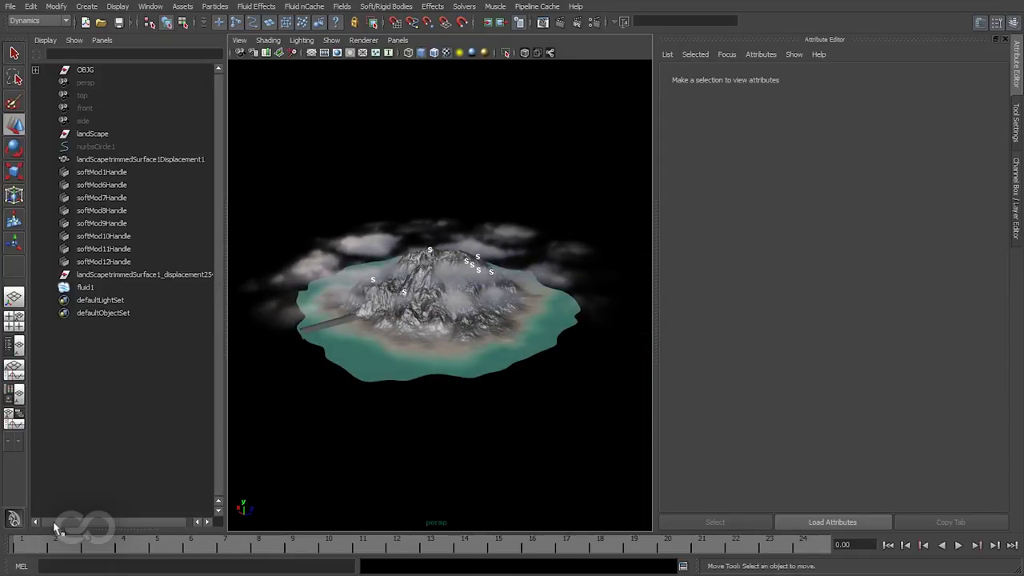
{"action": "left_click", "coordinate": [313, 262]}
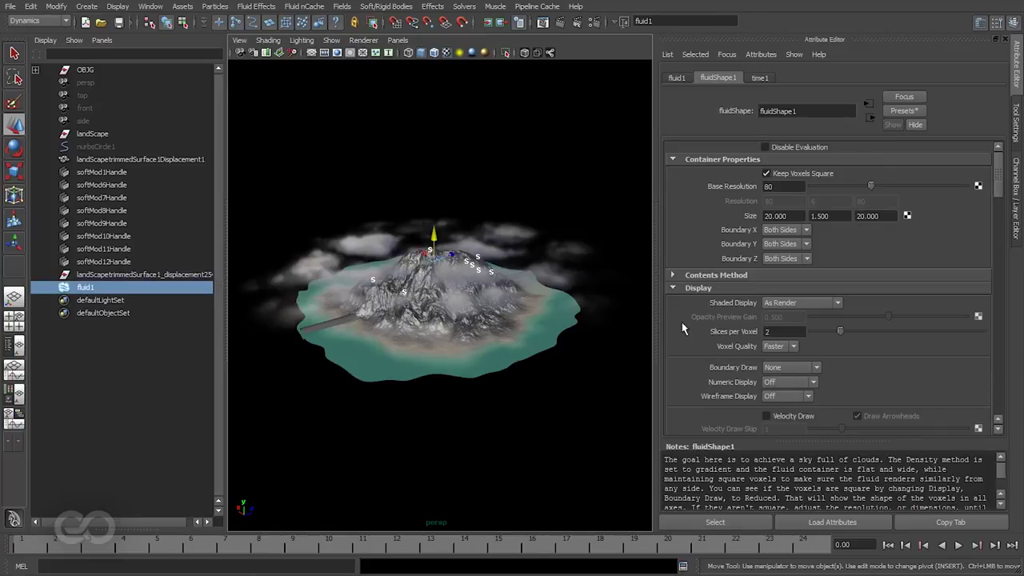
{"action": "scroll", "coordinate": [684, 328], "scroll_direction": "down", "scroll_amount": 15}
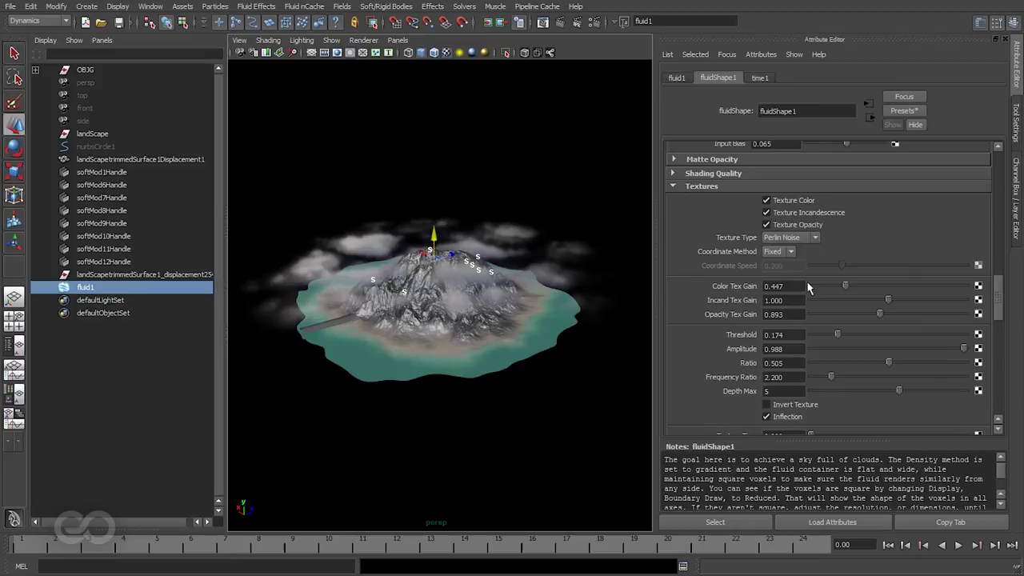
{"action": "scroll", "coordinate": [816, 320], "scroll_direction": "down", "scroll_amount": 3}
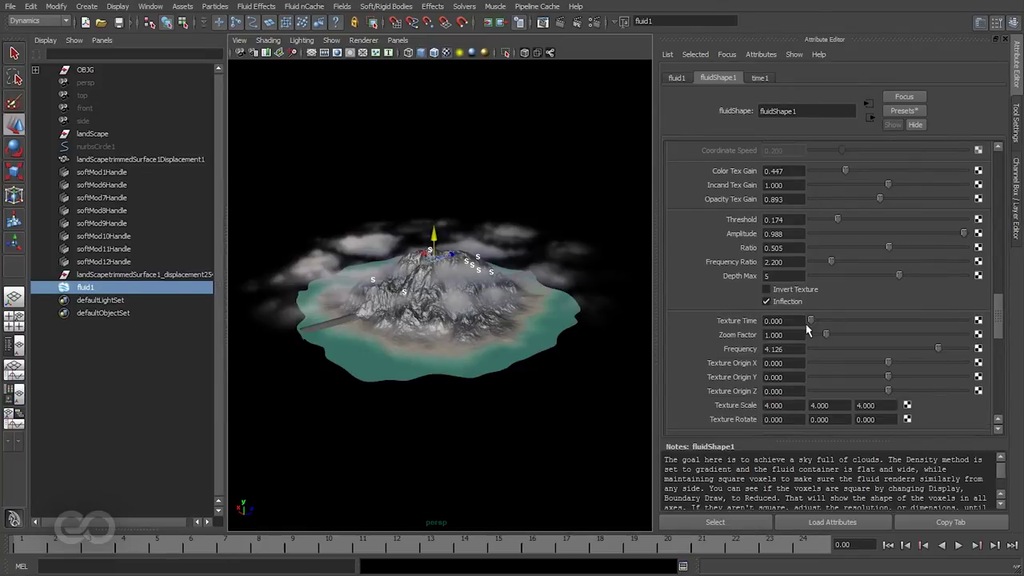
{"action": "left_click_drag", "start_coordinate": [643, 326], "coordinate": [737, 328]}
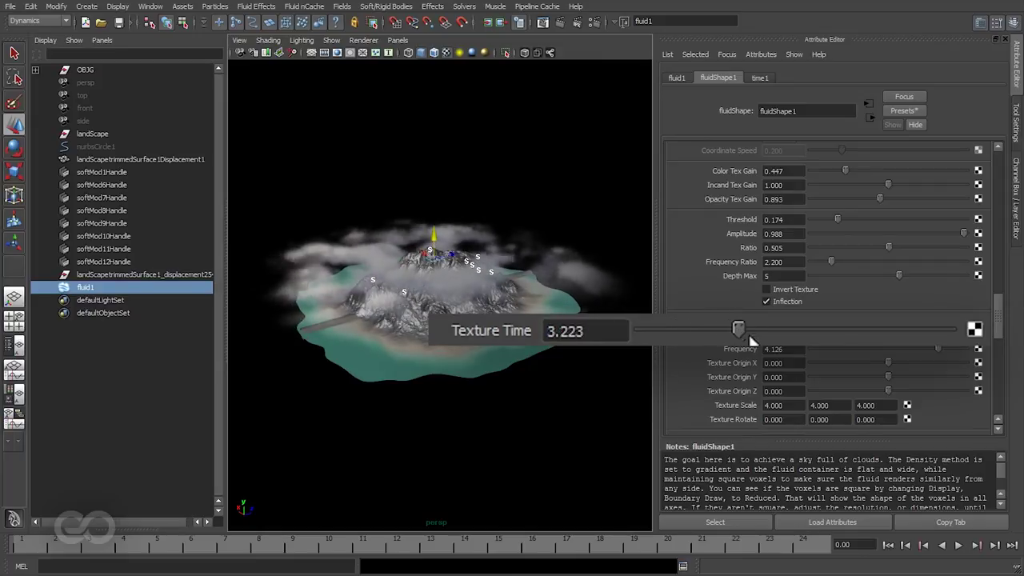
{"action": "left_click_drag", "start_coordinate": [479, 384], "coordinate": [624, 361], "text": "alt"}
{"action": "left_click_drag", "start_coordinate": [737, 325], "coordinate": [598, 336]}
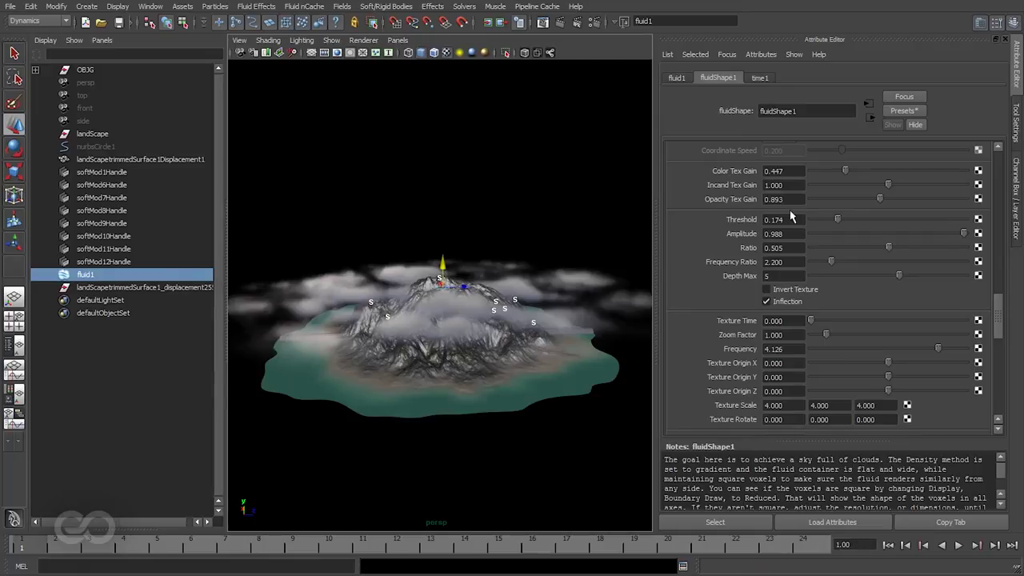
Key Texture Time at 0 on frame 1 and at 0.4 on frame 24.
{"action": "right_click", "coordinate": [794, 321]}
{"action": "left_click", "coordinate": [816, 364]}
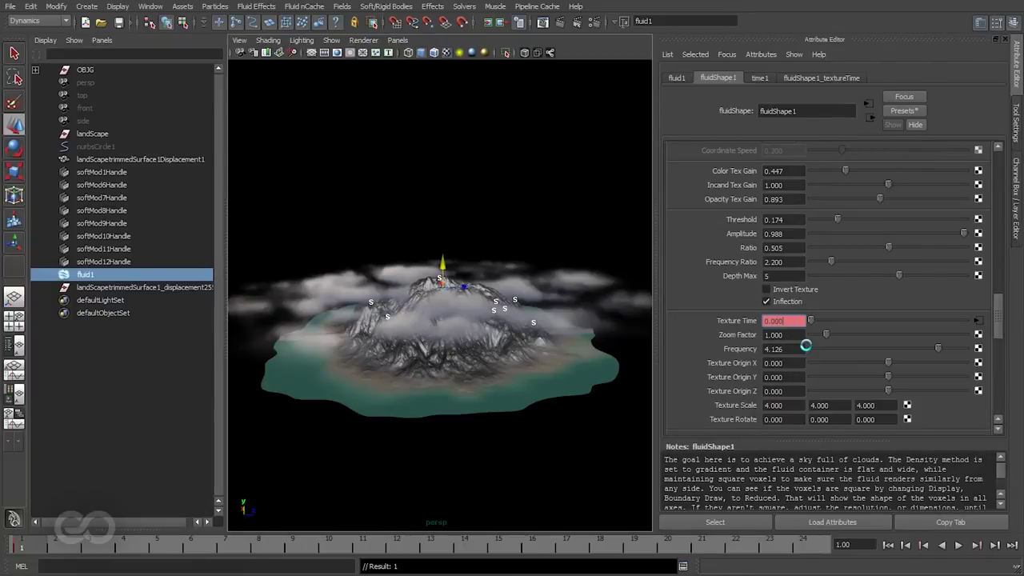
{"action": "left_click", "coordinate": [808, 547]}
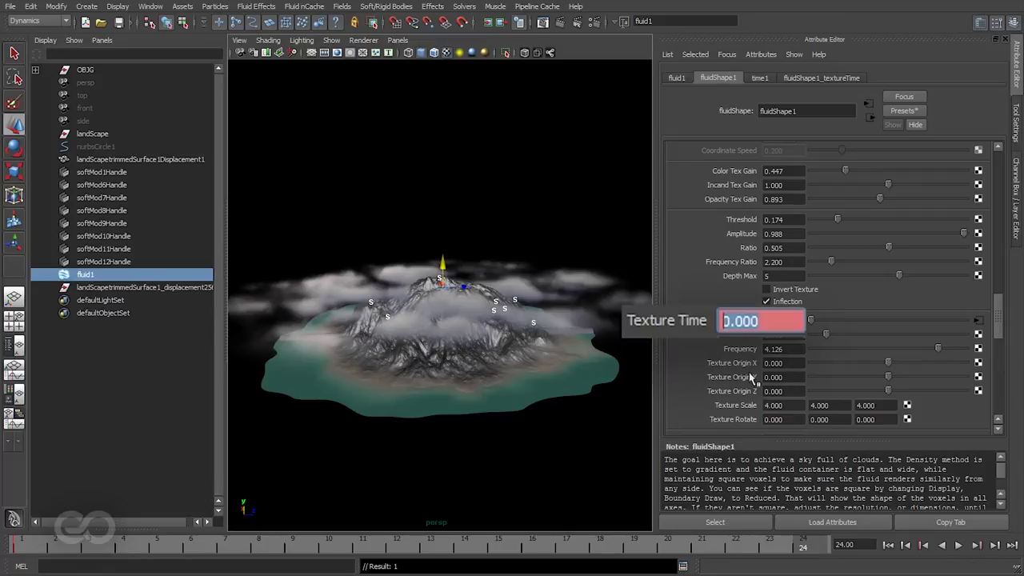
{"action": "type", "text": ".4"}
{"action": "key", "text": "Return"}
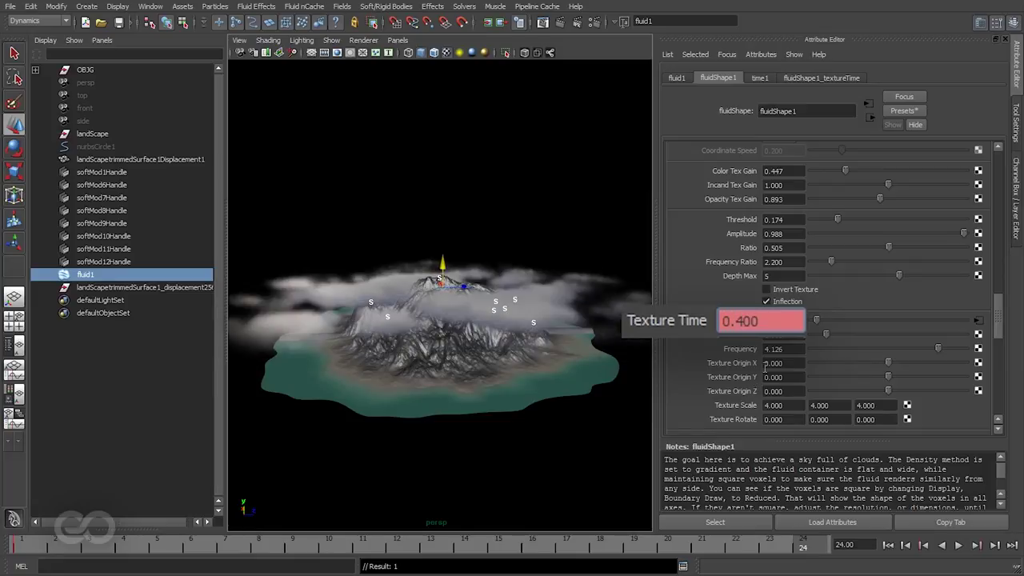
{"action": "right_click", "coordinate": [803, 330]}
{"action": "left_click", "coordinate": [843, 356]}
{"action": "left_click_drag", "start_coordinate": [414, 375], "coordinate": [508, 373], "text": "alt"}
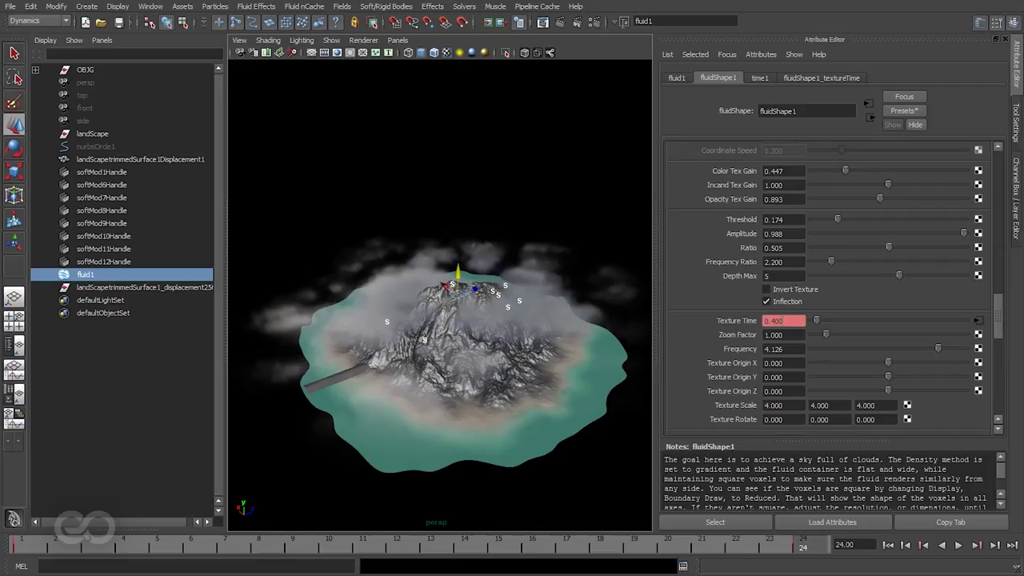
In the Graph Editor, give both Texture Time keys linear tangents.
{"action": "left_click", "coordinate": [150, 7]}
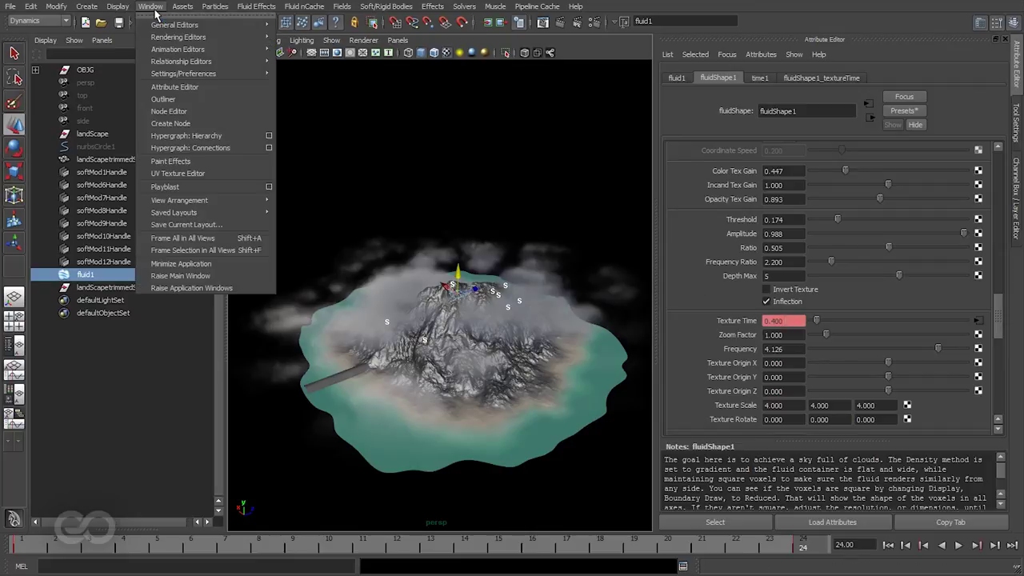
{"action": "mouse_move", "coordinate": [194, 53]}
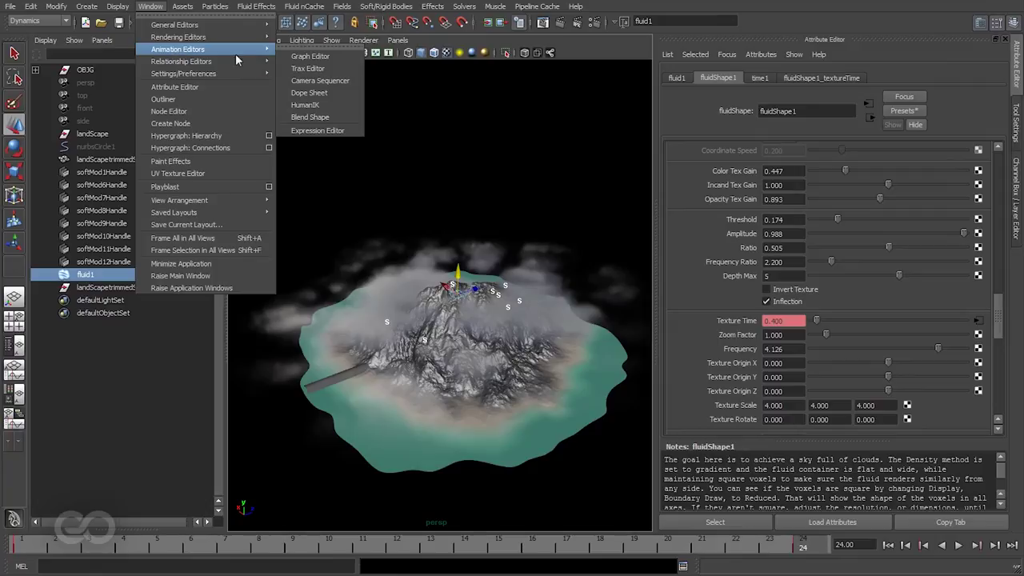
{"action": "left_click", "coordinate": [310, 56]}
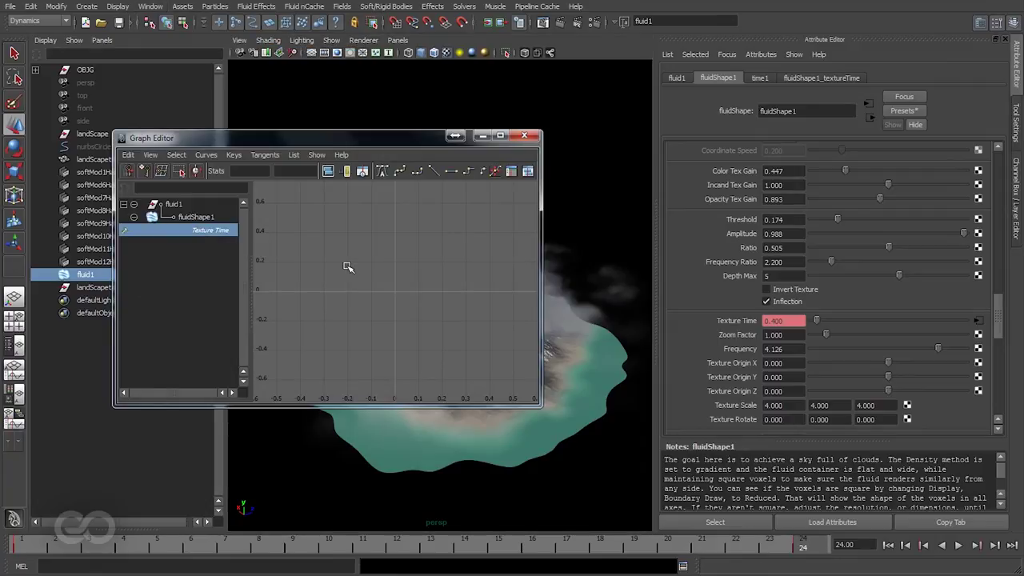
{"action": "left_click_drag", "start_coordinate": [259, 195], "coordinate": [552, 385]}
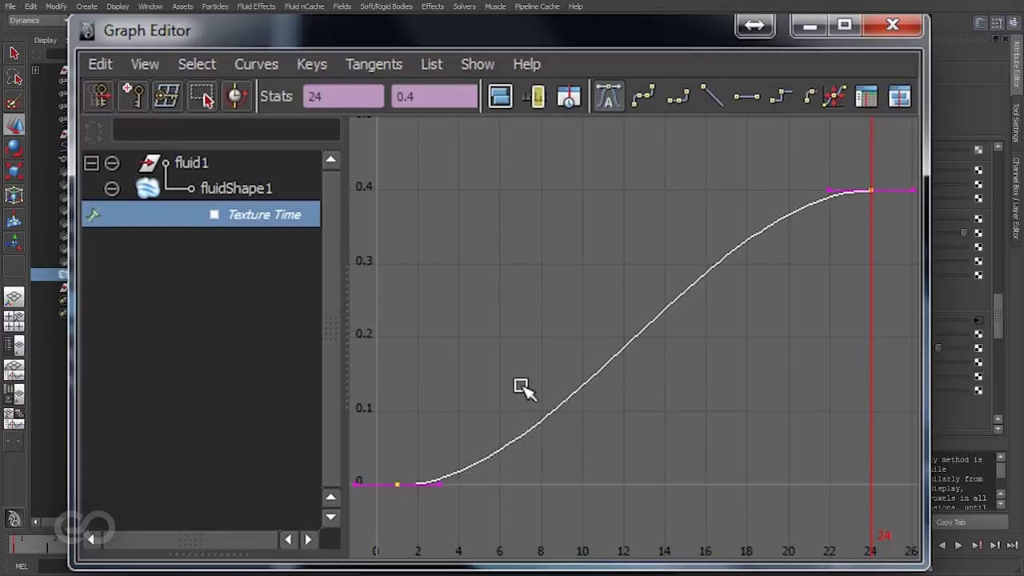
{"action": "left_click", "coordinate": [712, 94]}
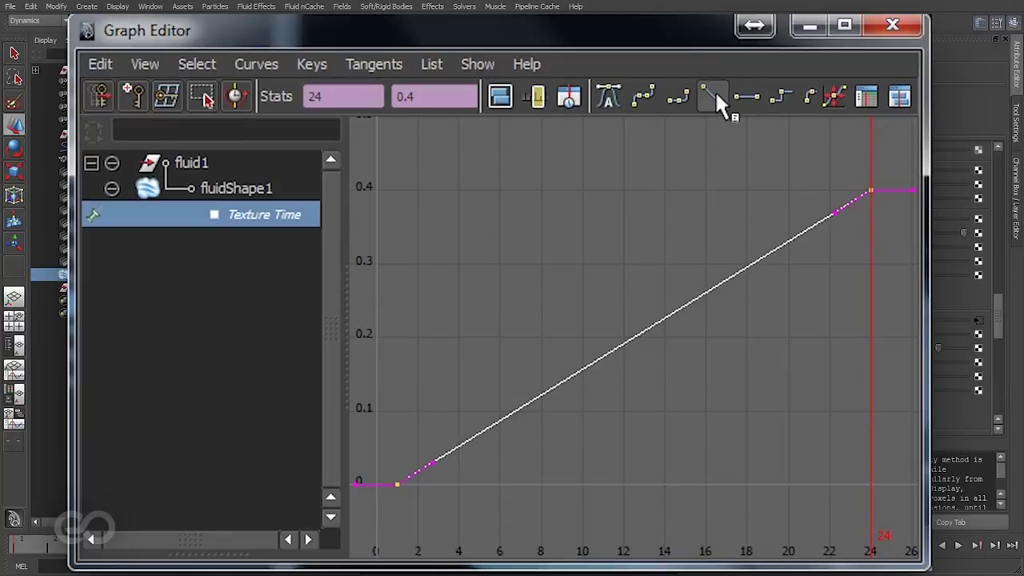
{"action": "middle_click_drag", "start_coordinate": [859, 160], "coordinate": [905, 231]}
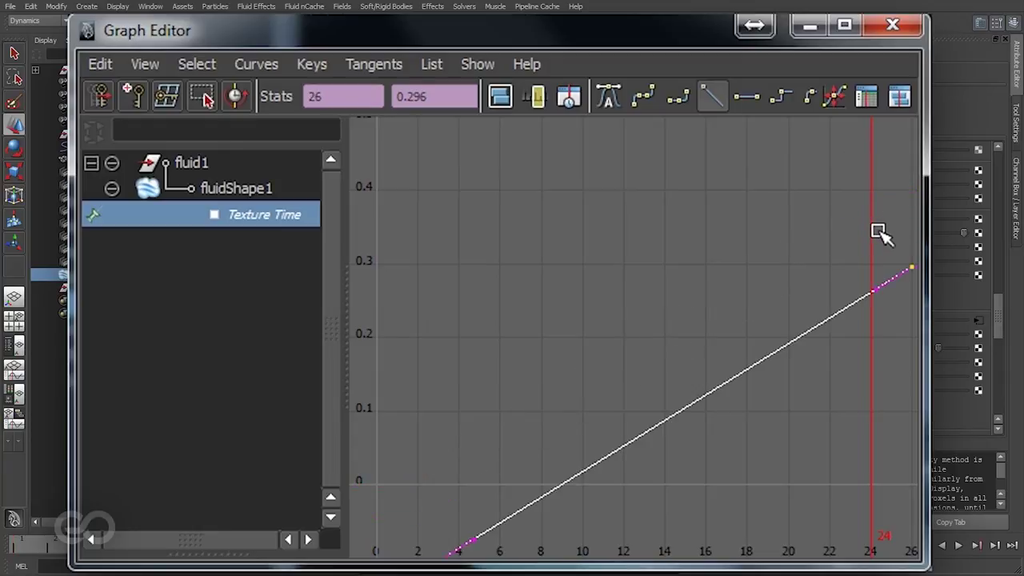
{"action": "key", "text": "ctrl+z"}
{"action": "left_click", "coordinate": [827, 146]}
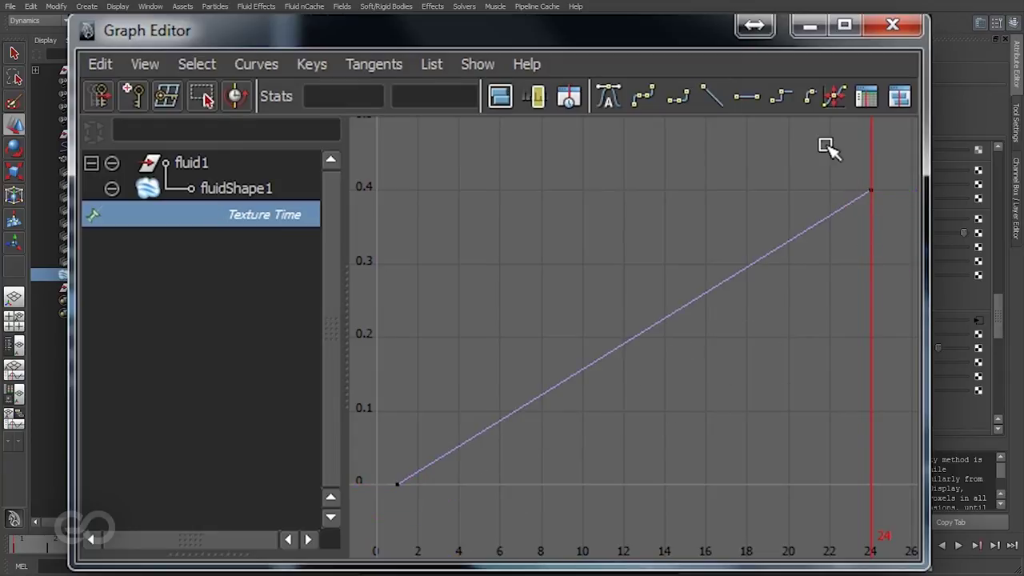
{"action": "left_click_drag", "start_coordinate": [827, 146], "coordinate": [894, 253]}
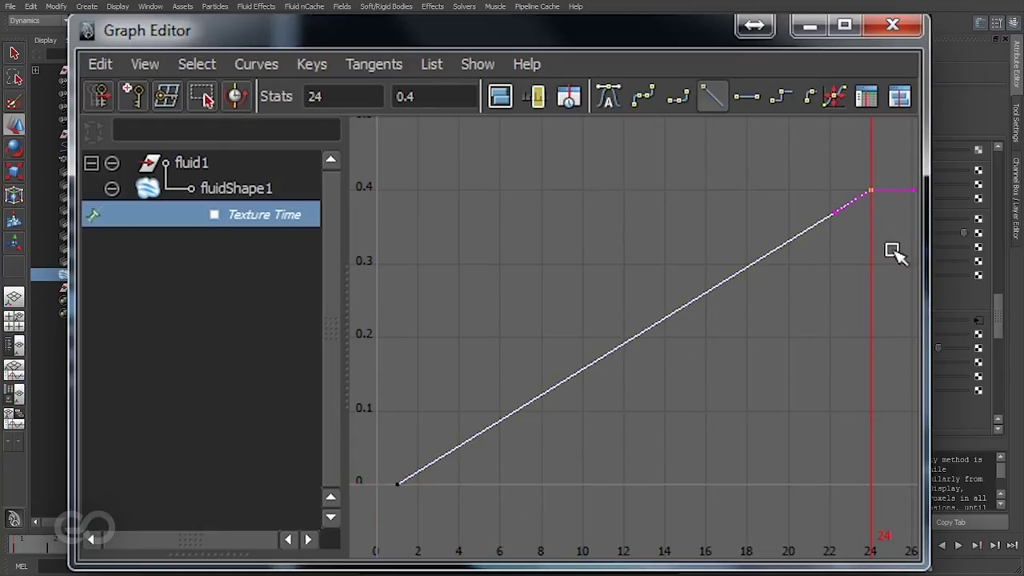
Set the Texture Time curve's Post Infinity to Linear.
{"action": "left_click", "coordinate": [256, 64]}
{"action": "mouse_move", "coordinate": [300, 125]}
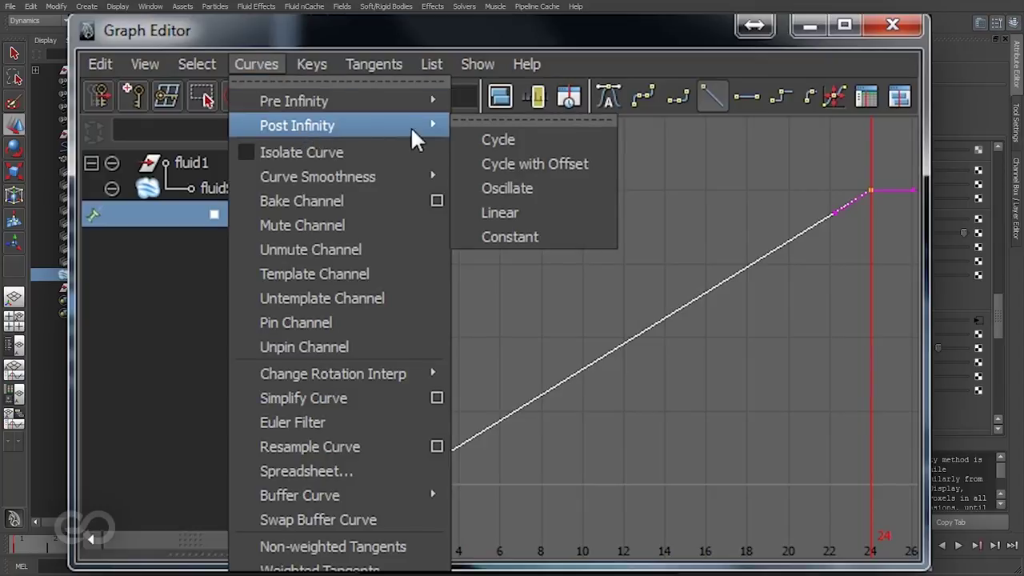
{"action": "left_click", "coordinate": [500, 213]}
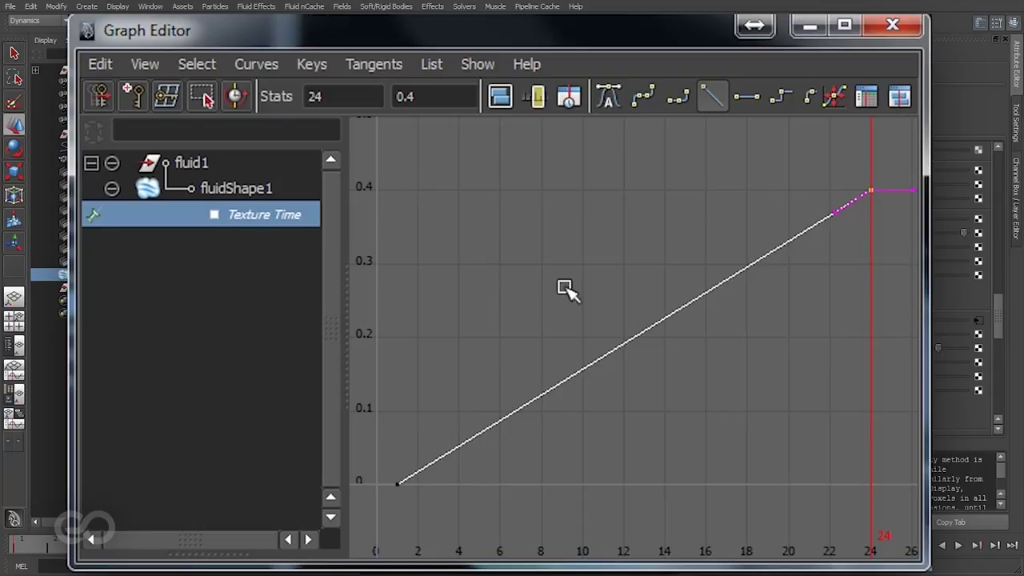
{"action": "right_click_drag", "start_coordinate": [567, 290], "coordinate": [559, 359], "text": "alt"}
{"action": "middle_click_drag", "start_coordinate": [560, 359], "coordinate": [696, 283], "text": "alt"}
Display the curve's infinity extension to check the ramp, then close the Graph Editor.
{"action": "left_click", "coordinate": [146, 64]}
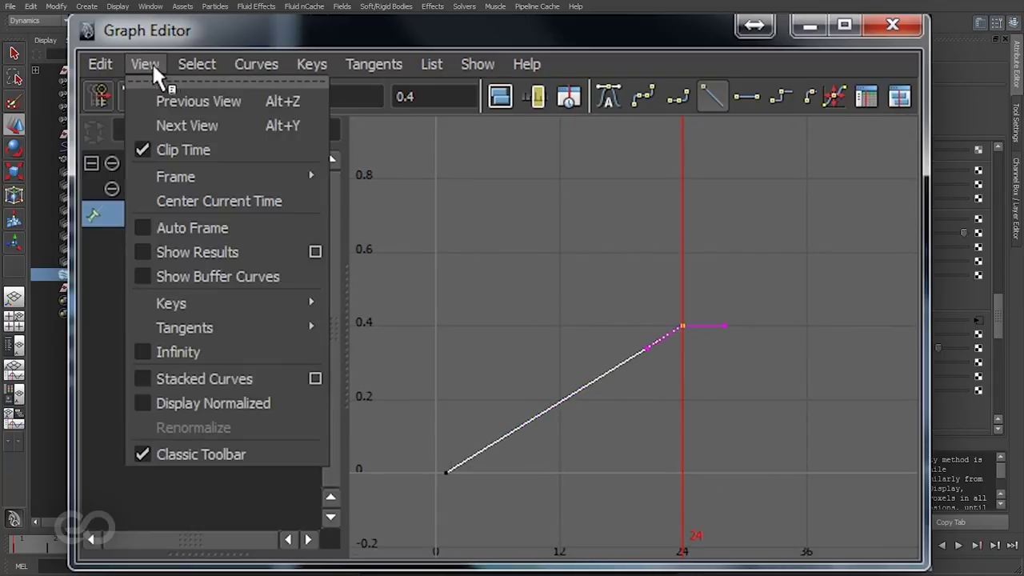
{"action": "left_click", "coordinate": [178, 352]}
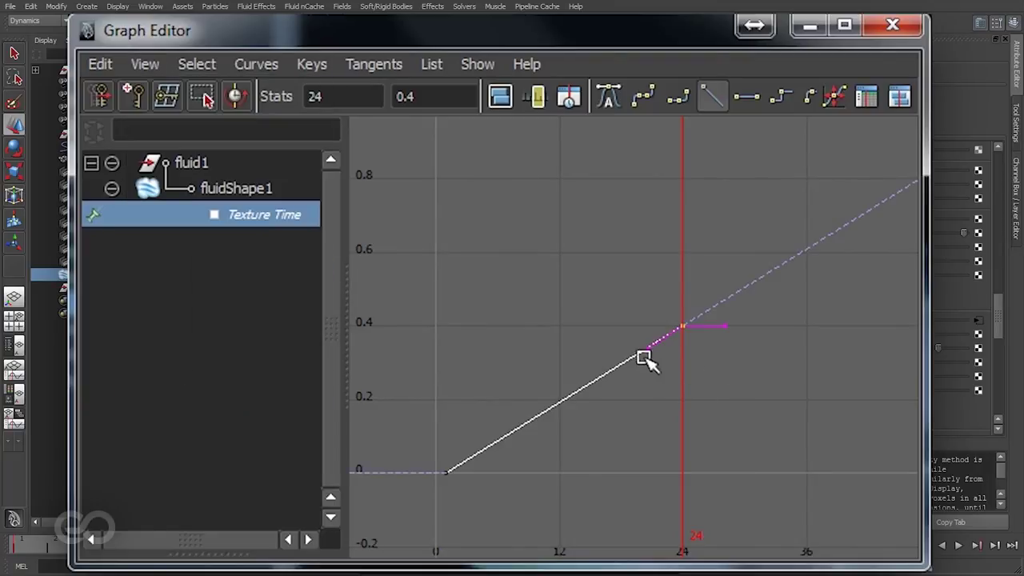
{"action": "right_click_drag", "start_coordinate": [847, 262], "coordinate": [461, 480], "text": "alt"}
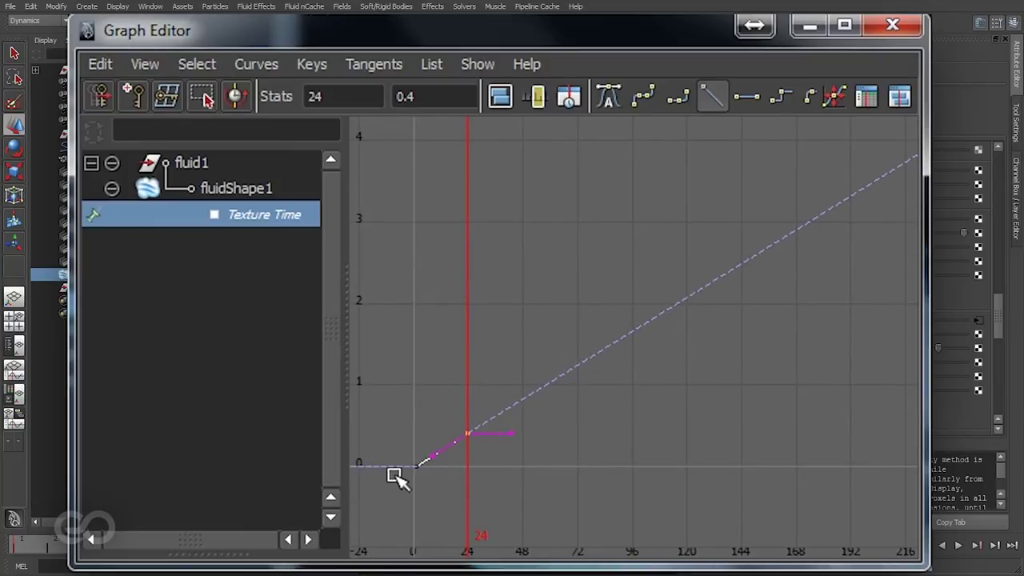
{"action": "right_click_drag", "start_coordinate": [875, 201], "coordinate": [920, 252], "text": "alt"}
{"action": "middle_click_drag", "start_coordinate": [389, 487], "coordinate": [715, 288], "text": "alt"}
{"action": "key", "text": "ctrl+z"}
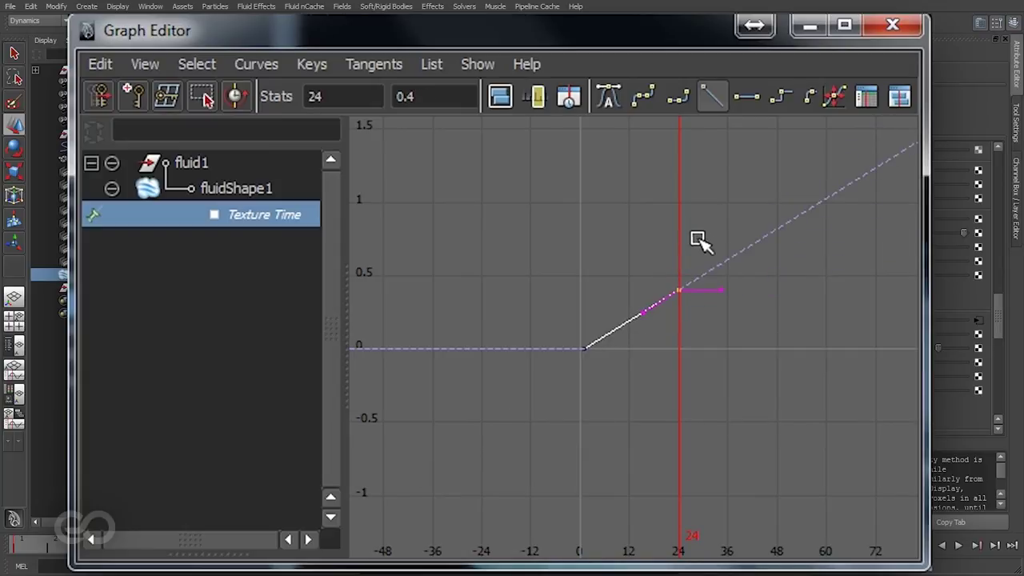
{"action": "left_click", "coordinate": [894, 26]}
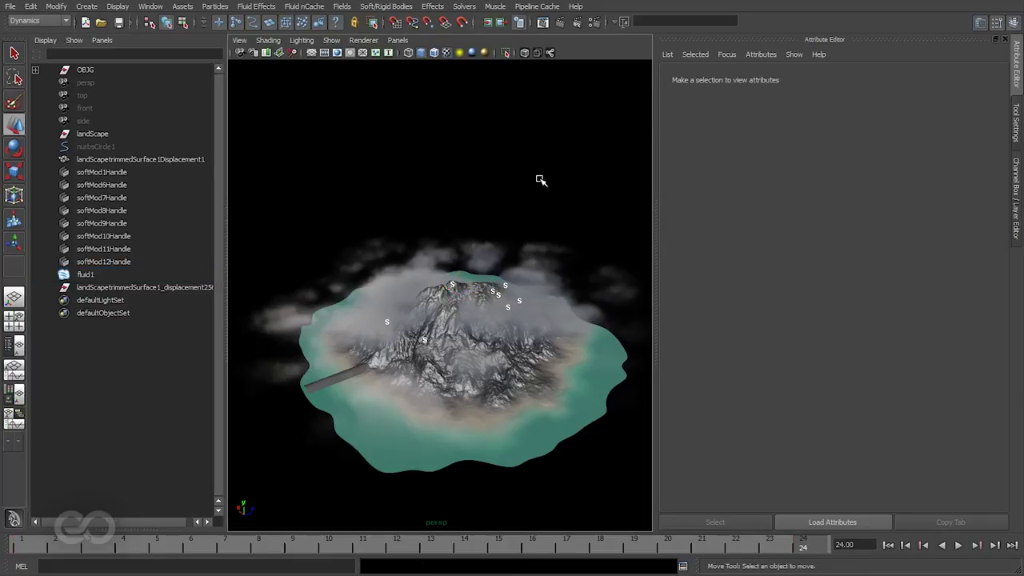
Parent fluid1 and landScapetrimmedSurface1Displacement1 under OBJG in the Outliner.
{"action": "left_click_drag", "start_coordinate": [470, 358], "coordinate": [532, 373], "text": "alt"}
{"action": "scroll", "coordinate": [476, 356], "scroll_direction": "up", "scroll_amount": 3}
{"action": "scroll", "coordinate": [500, 440], "scroll_direction": "down", "scroll_amount": 5}
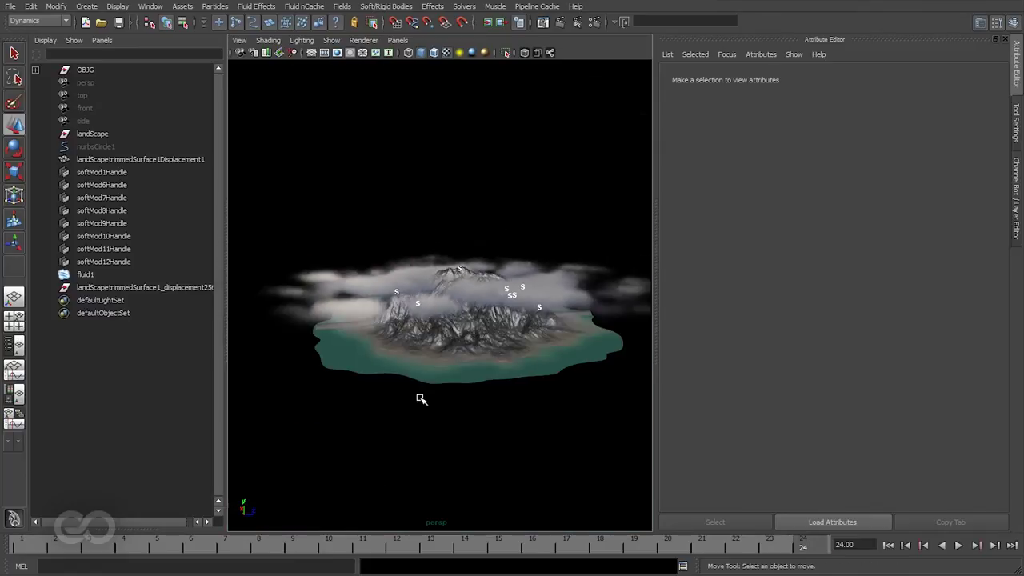
{"action": "left_click_drag", "start_coordinate": [420, 397], "coordinate": [300, 470], "text": "alt"}
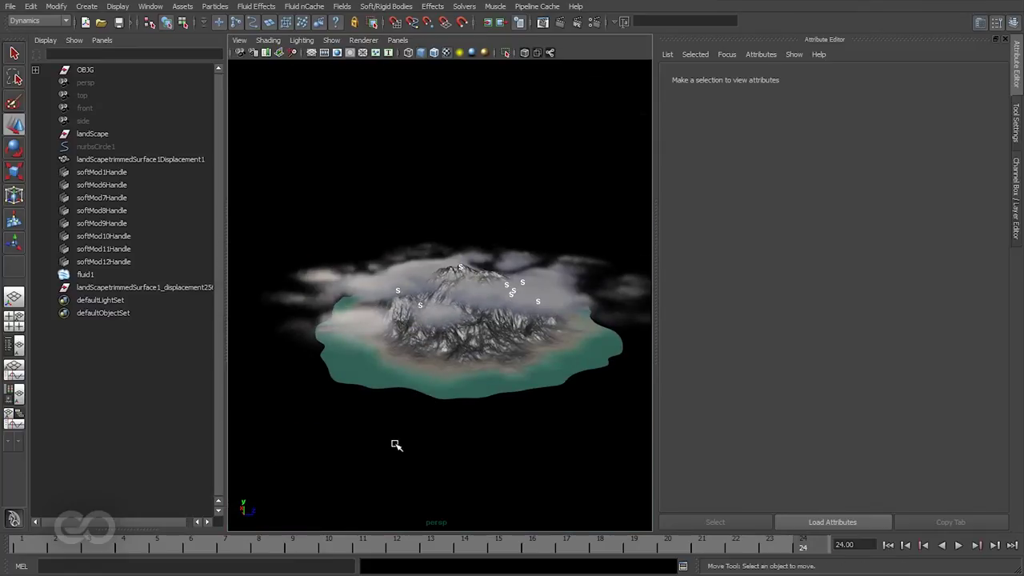
{"action": "left_click_drag", "start_coordinate": [386, 361], "coordinate": [416, 373], "text": "alt"}
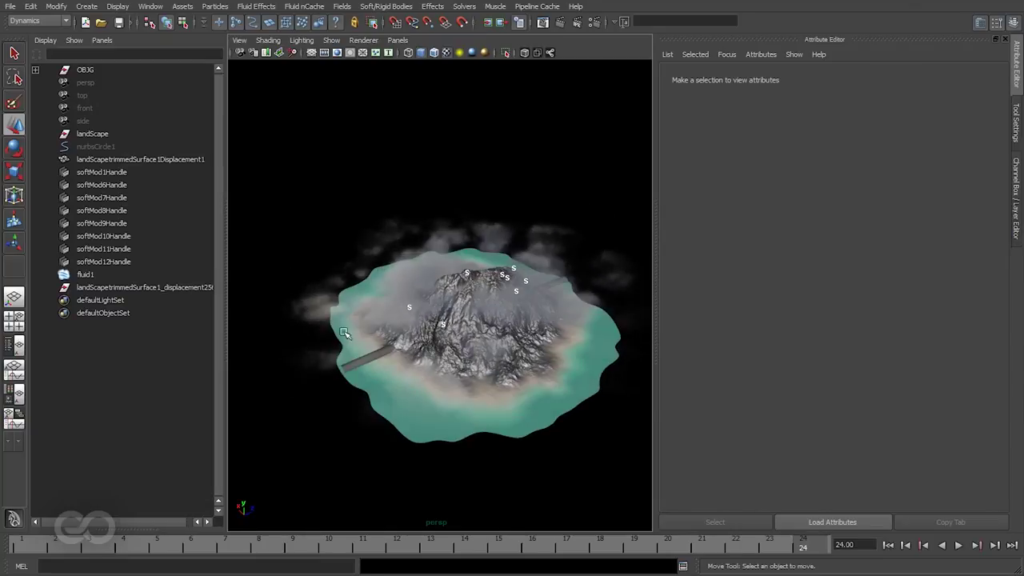
{"action": "left_click", "coordinate": [88, 274]}
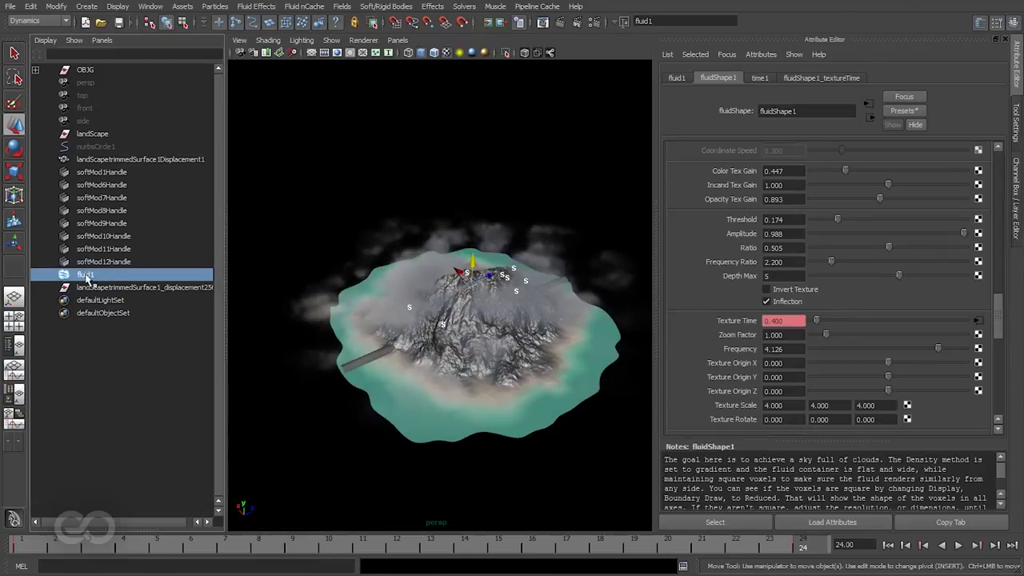
{"action": "middle_click_drag", "start_coordinate": [88, 277], "coordinate": [86, 78]}
{"action": "left_click", "coordinate": [140, 159]}
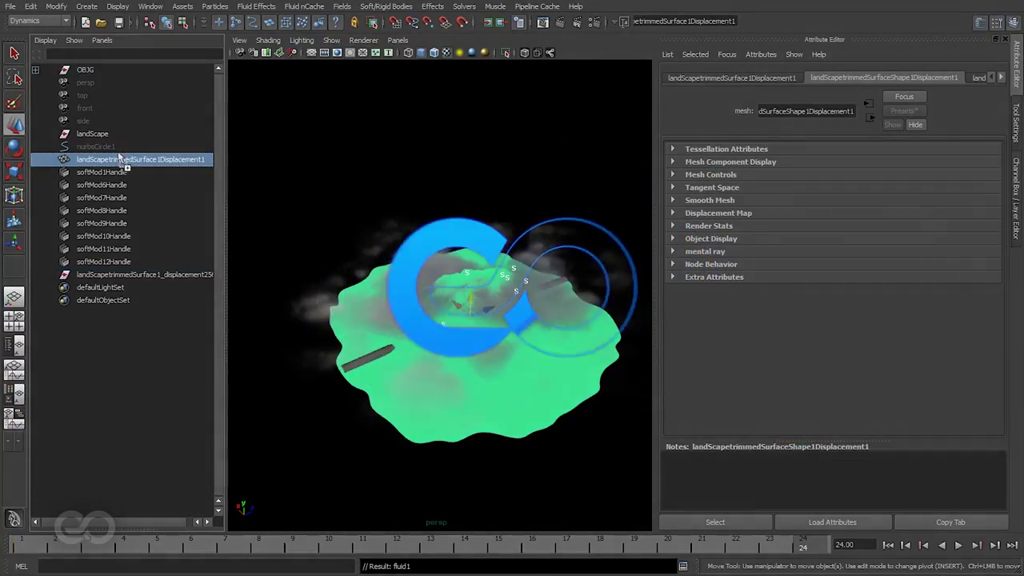
{"action": "middle_click_drag", "start_coordinate": [142, 162], "coordinate": [74, 81]}
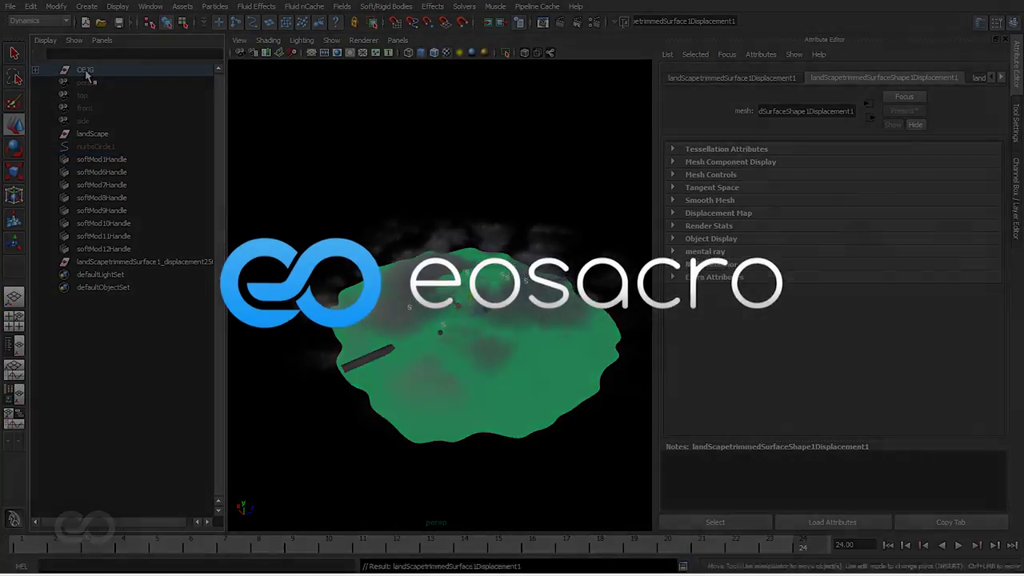